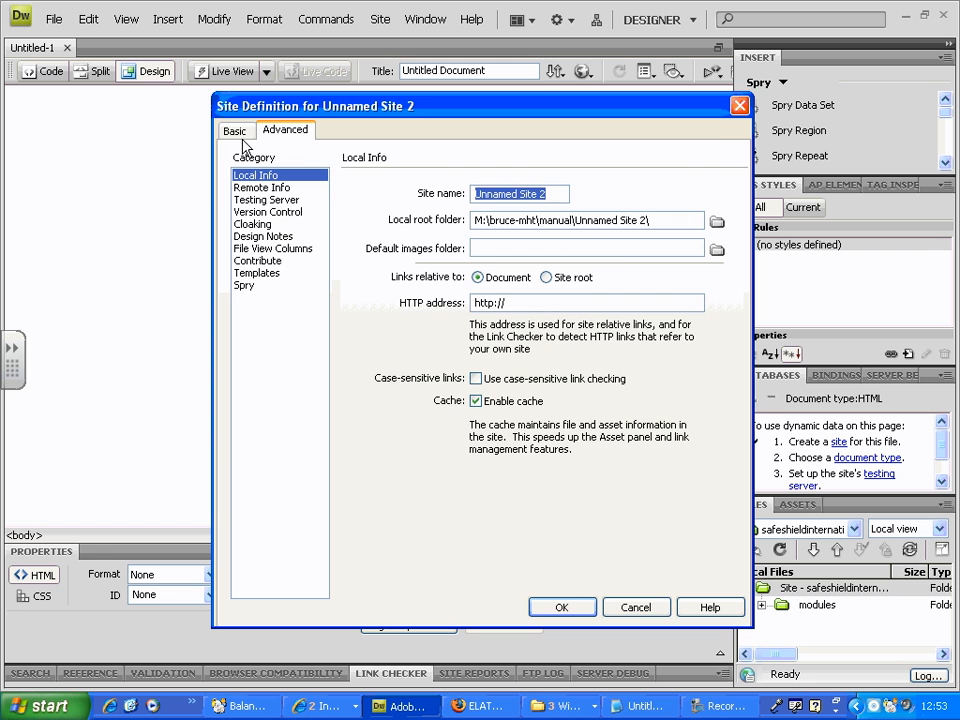
# Review the site definition's basic wizard and its advanced Remote Info, Design Notes and Templates categories
pyautogui.click(232, 131)
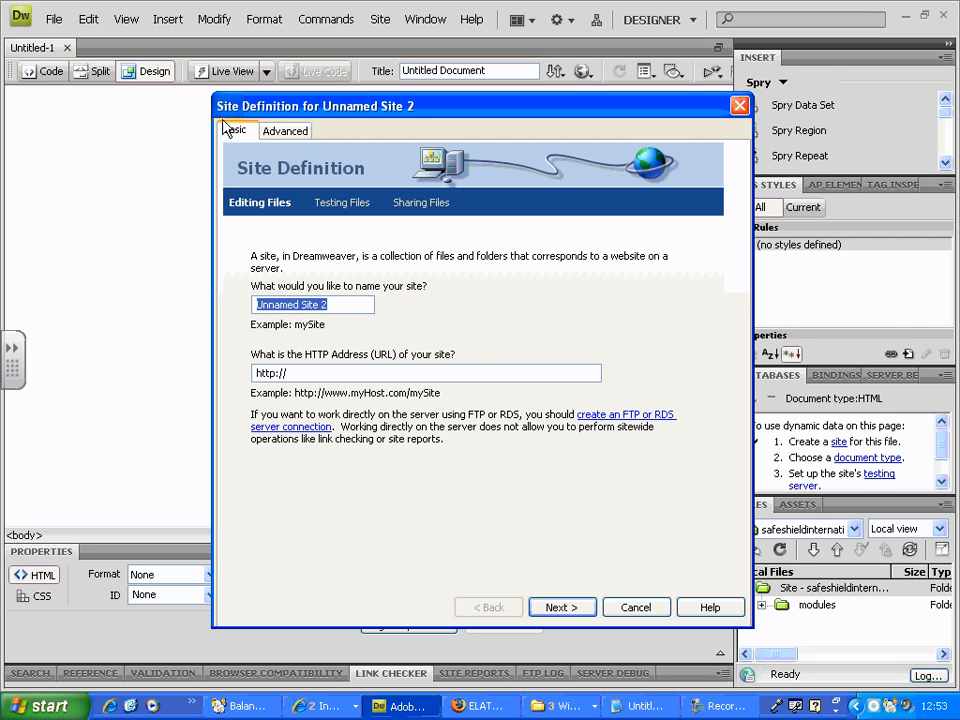
pyautogui.click(290, 132)
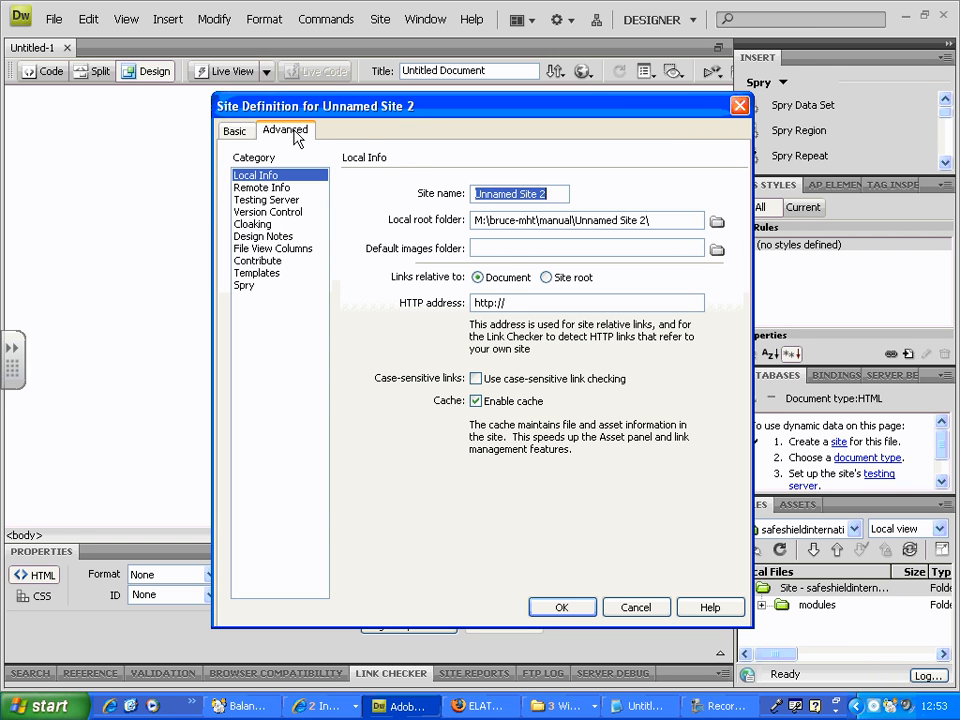
pyautogui.click(275, 188)
pyautogui.click(285, 236)
pyautogui.click(275, 273)
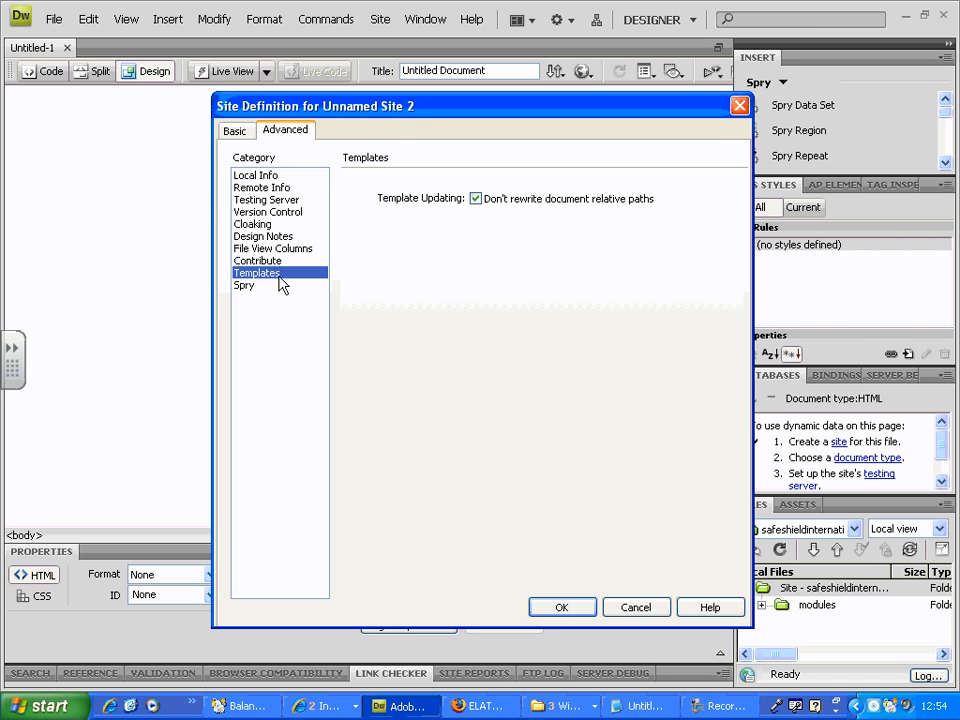
# Name the site eshop.com in its local info settings
pyautogui.click(262, 176)
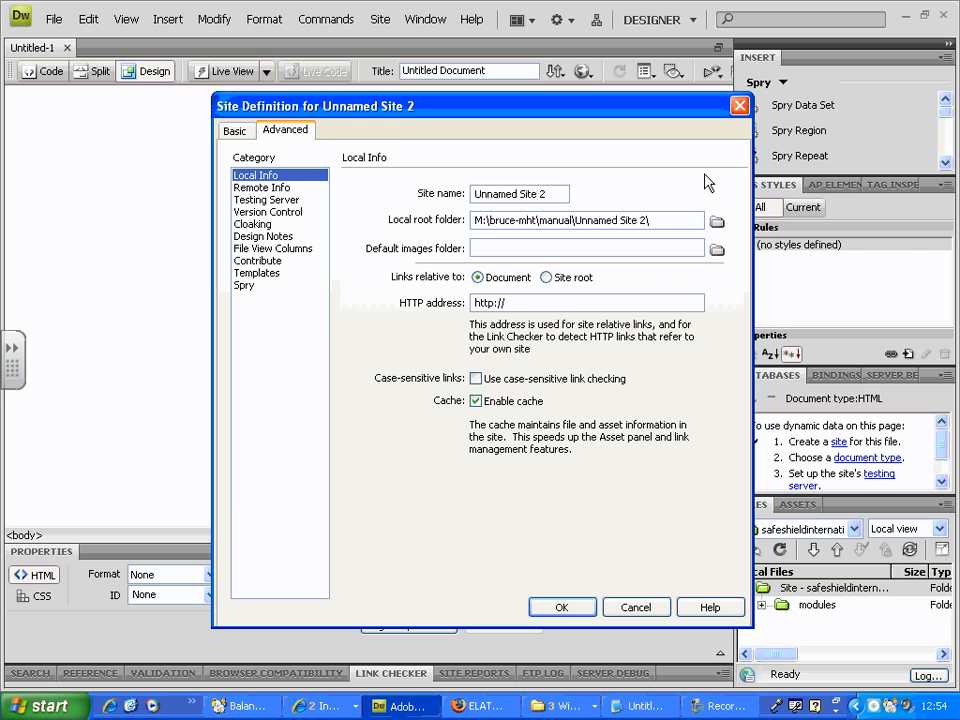
pyautogui.moveTo(553, 195); pyautogui.dragTo(243, 207)
pyautogui.write('es')
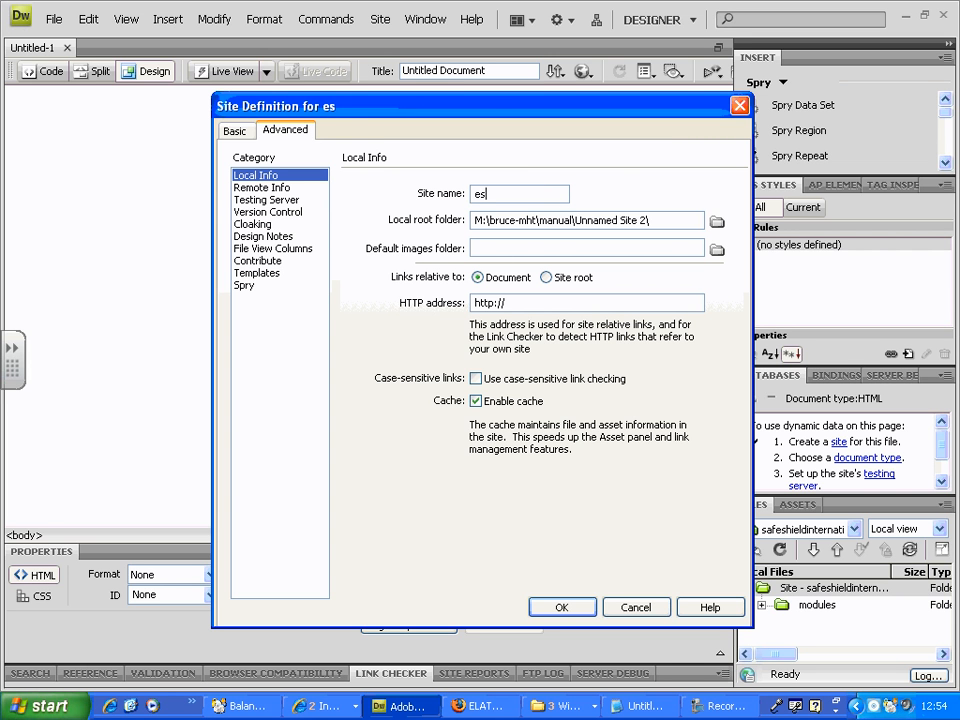
pyautogui.write('hop.com')
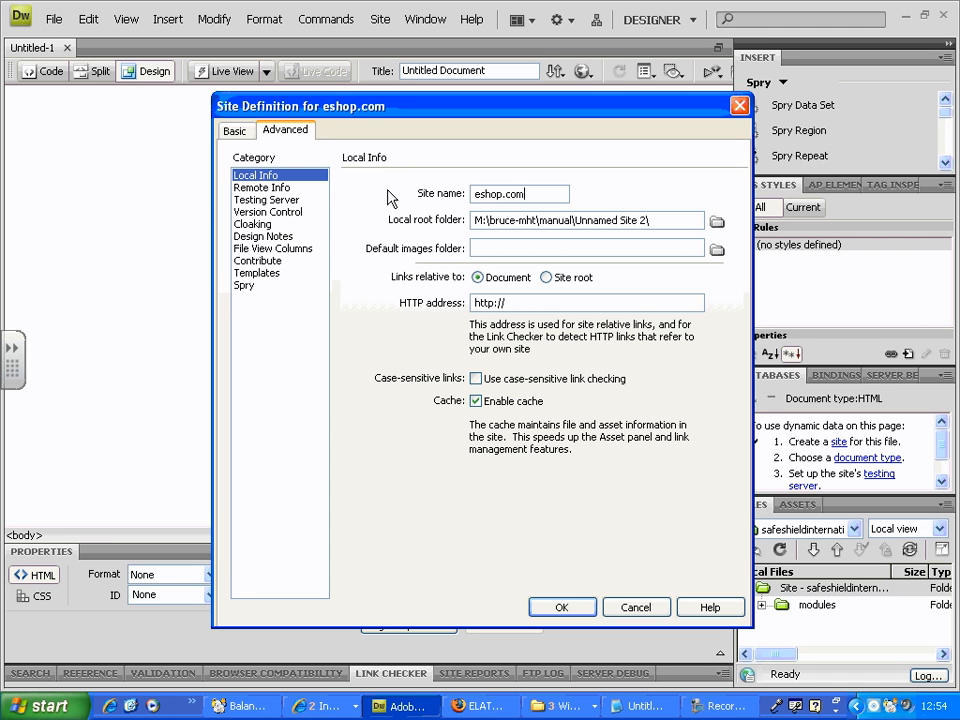
pyautogui.click(716, 222)
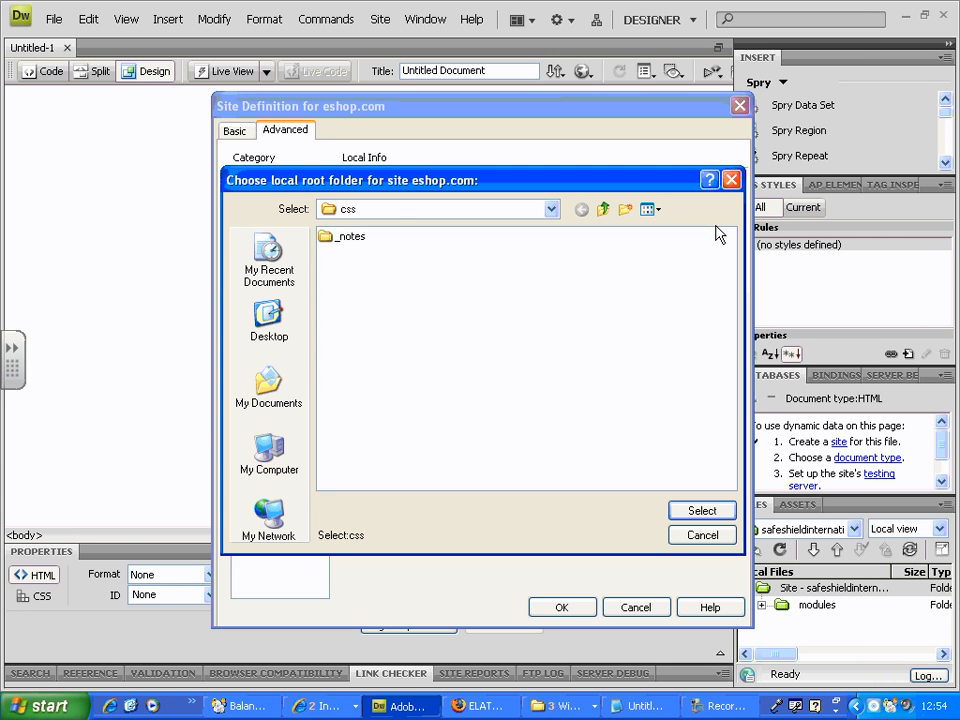
pyautogui.click(270, 455)
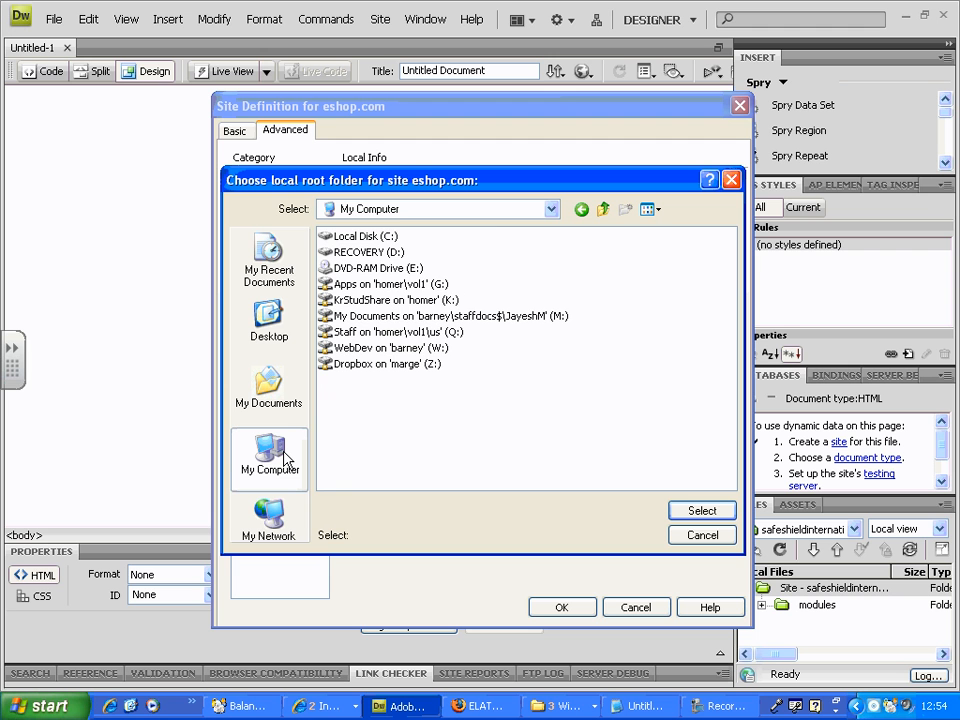
pyautogui.doubleClick(370, 238)
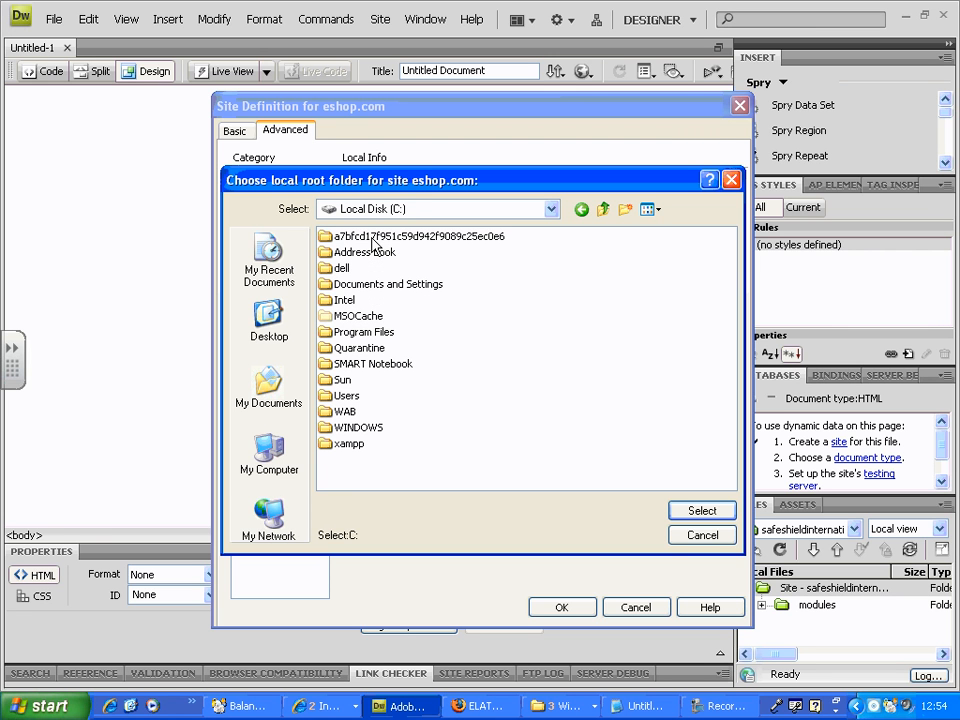
pyautogui.doubleClick(345, 427)
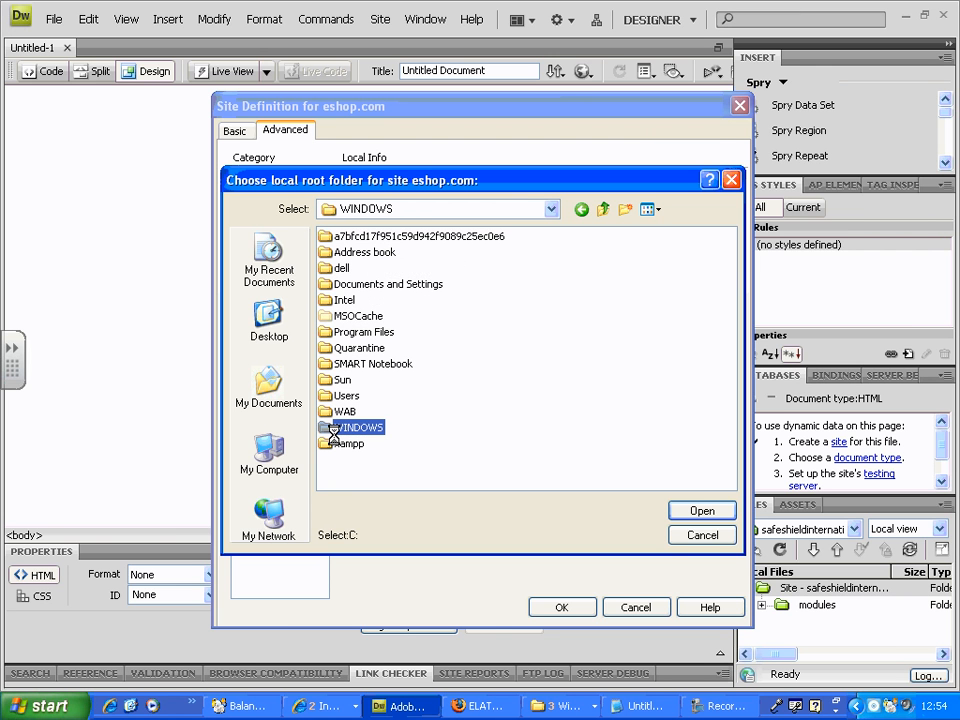
pyautogui.click(601, 211)
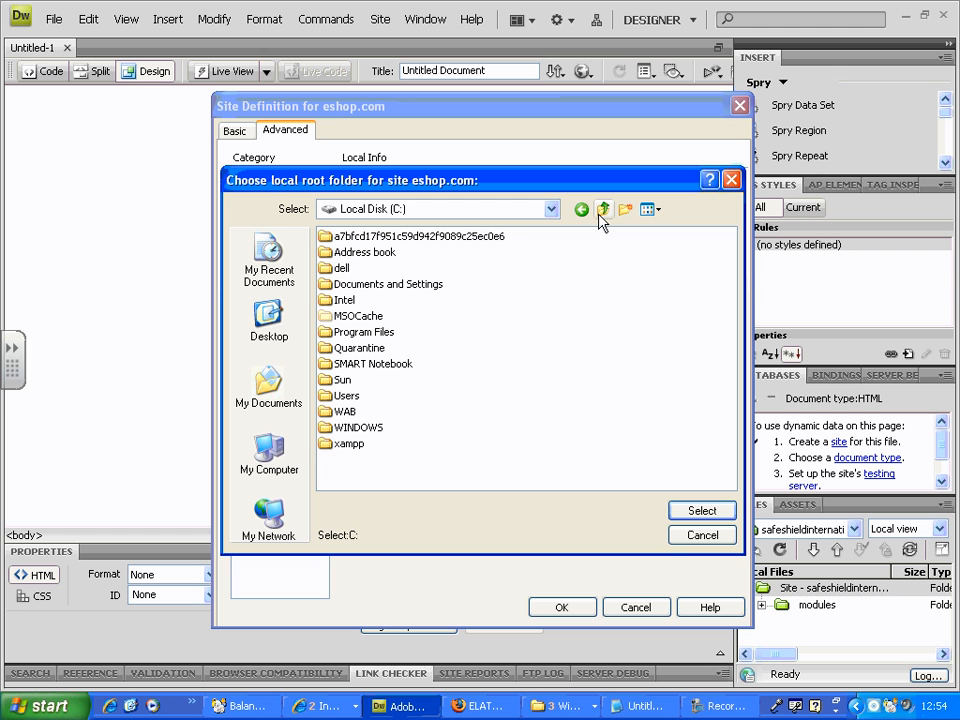
pyautogui.doubleClick(326, 445)
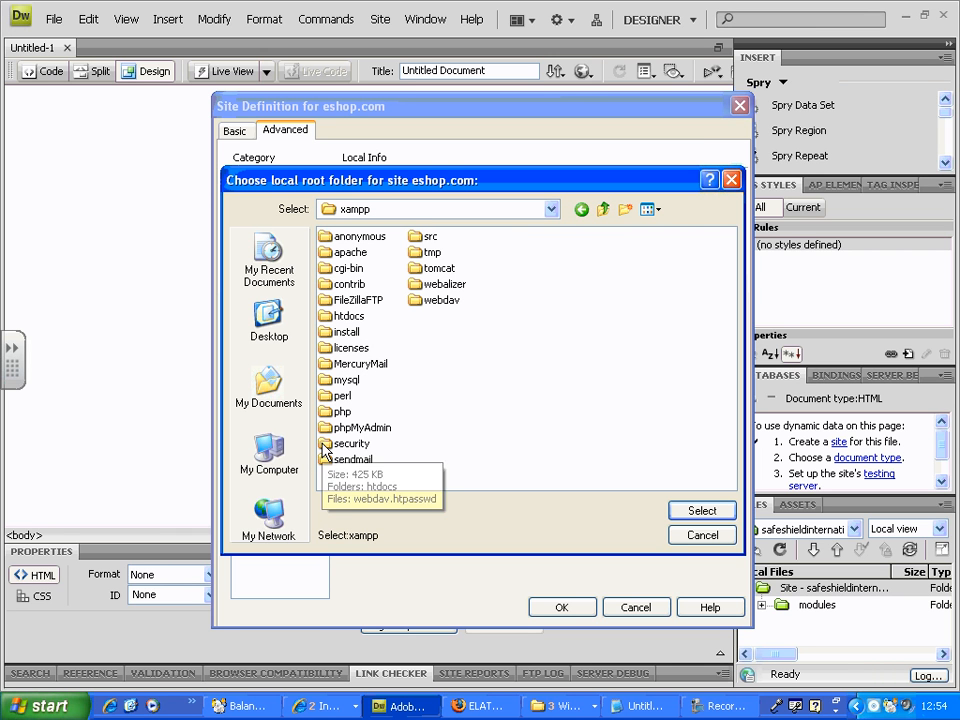
pyautogui.click(340, 317)
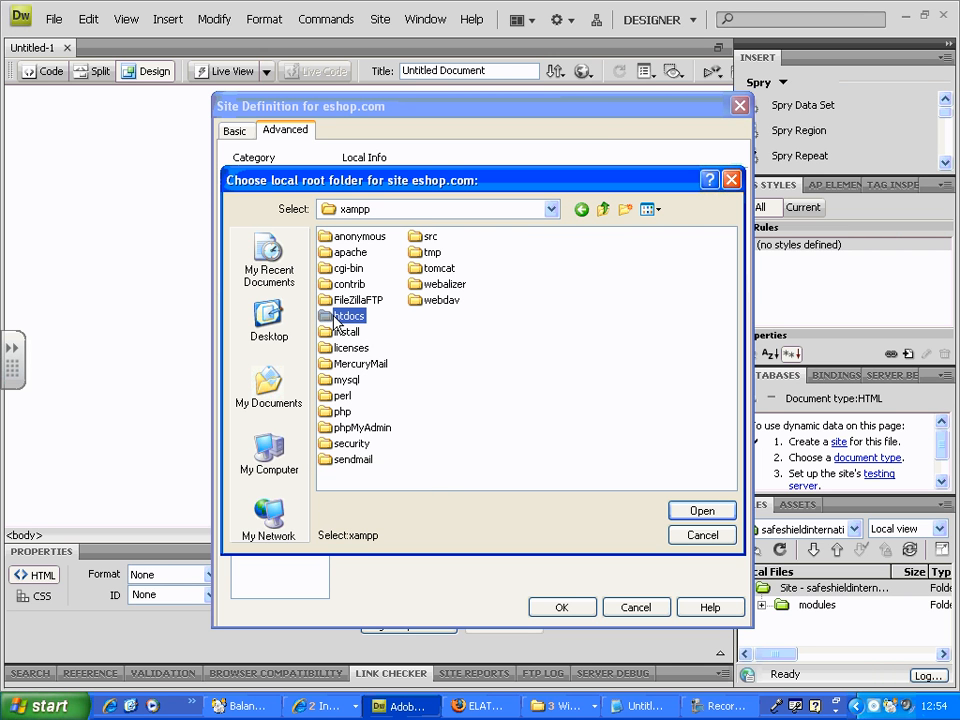
pyautogui.doubleClick(340, 317)
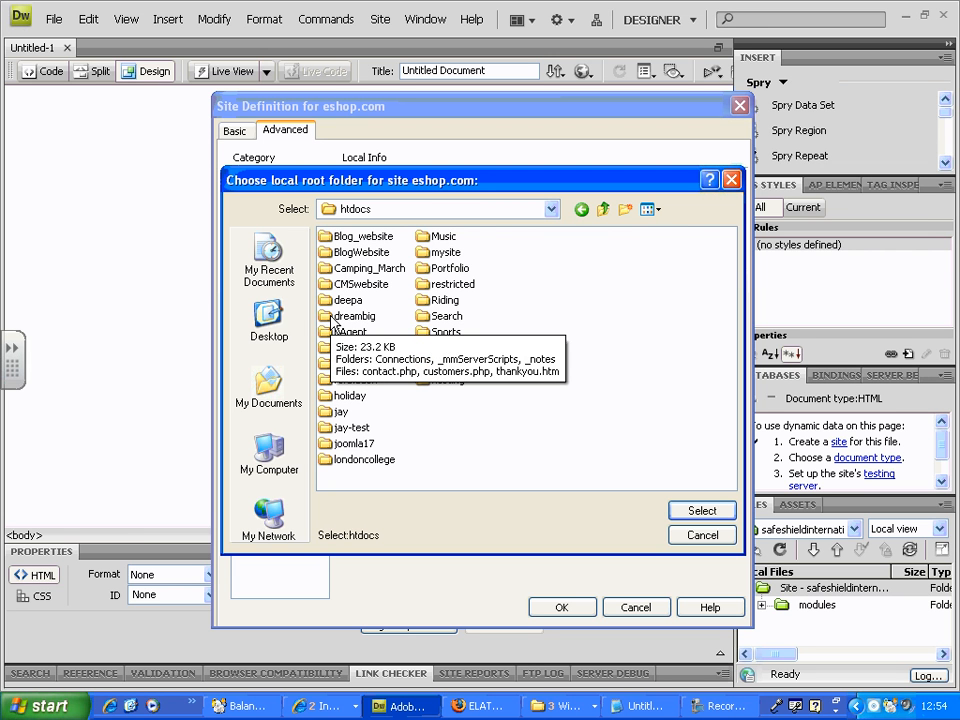
pyautogui.click(336, 318)
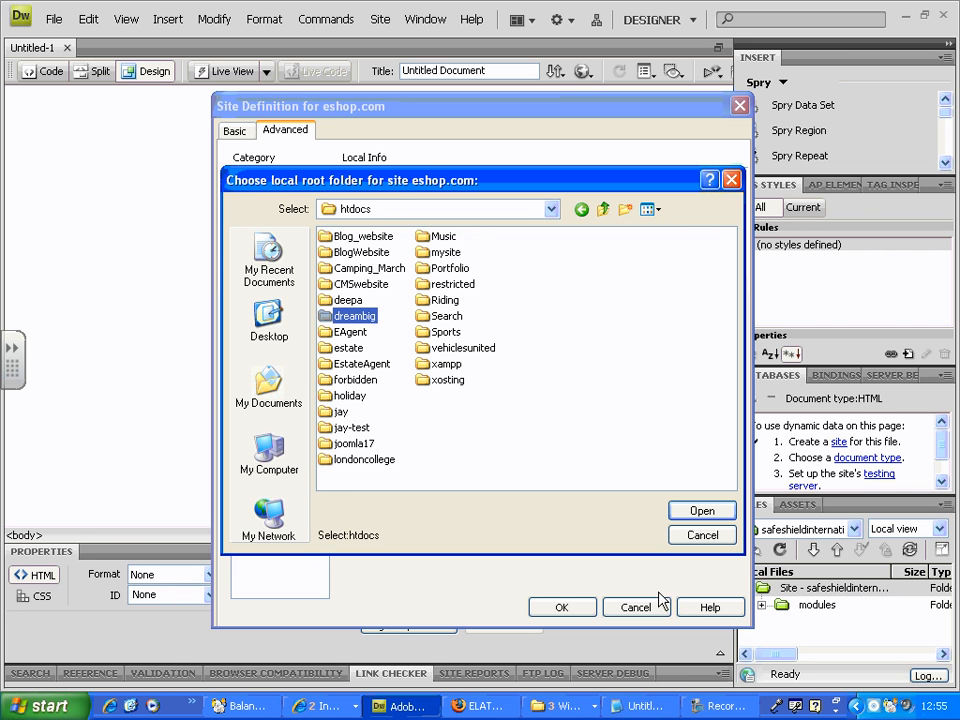
pyautogui.click(707, 535)
# Switch to the open eshop folder in Windows Explorer, go up to K:\Web\1065\DW and copy the eshop folder
pyautogui.click(575, 710)
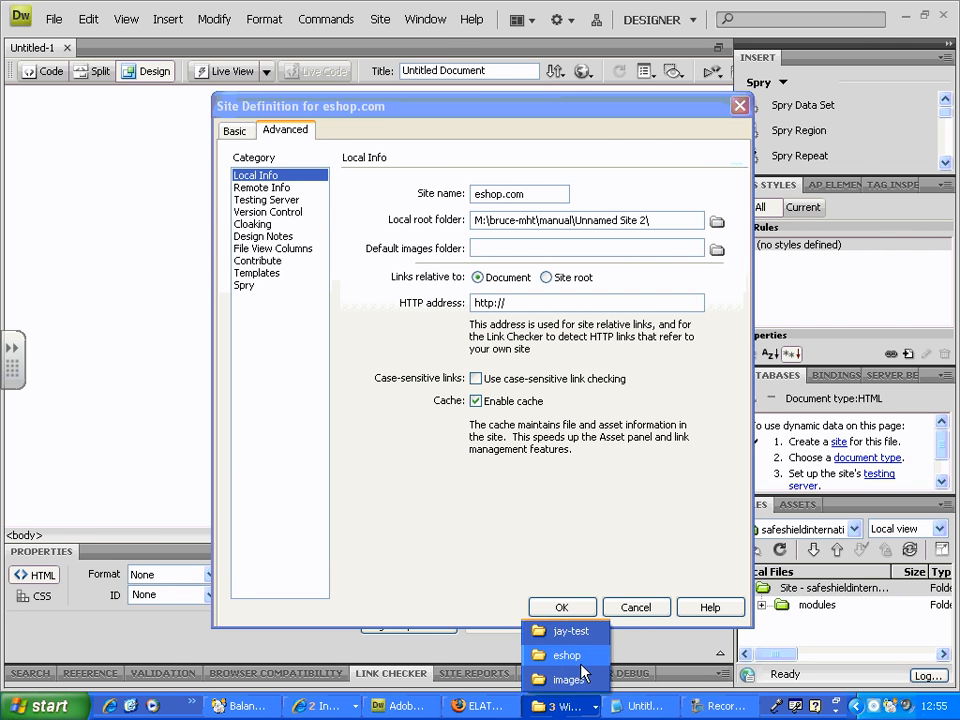
pyautogui.click(565, 656)
pyautogui.press('BackSpace')
pyautogui.click(360, 155)
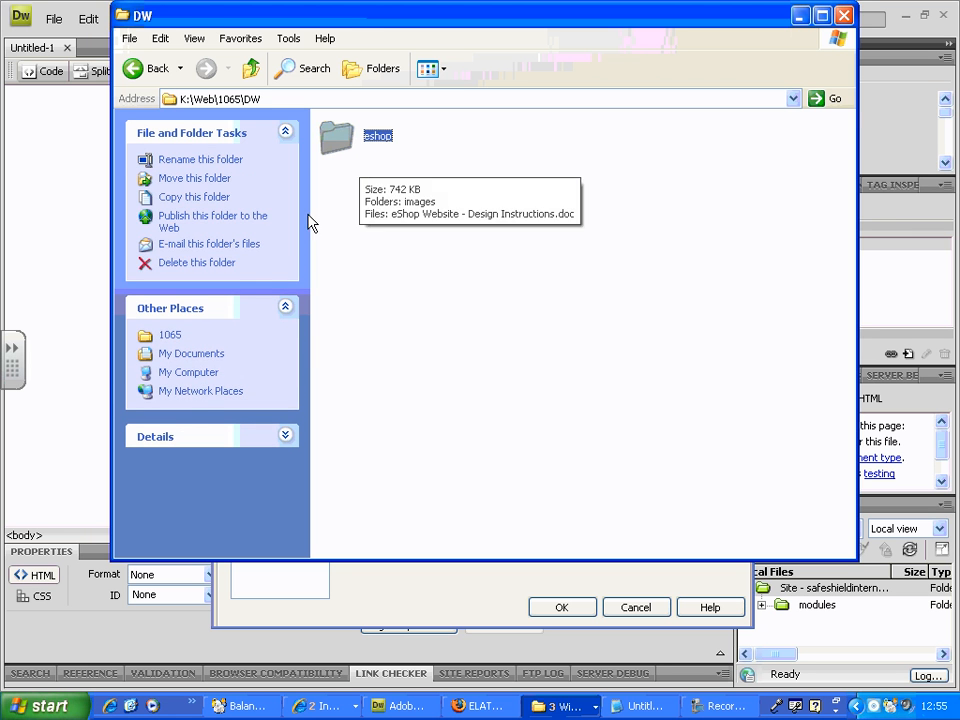
# Paste the copied eshop folder into C:\xampp
pyautogui.click(188, 372)
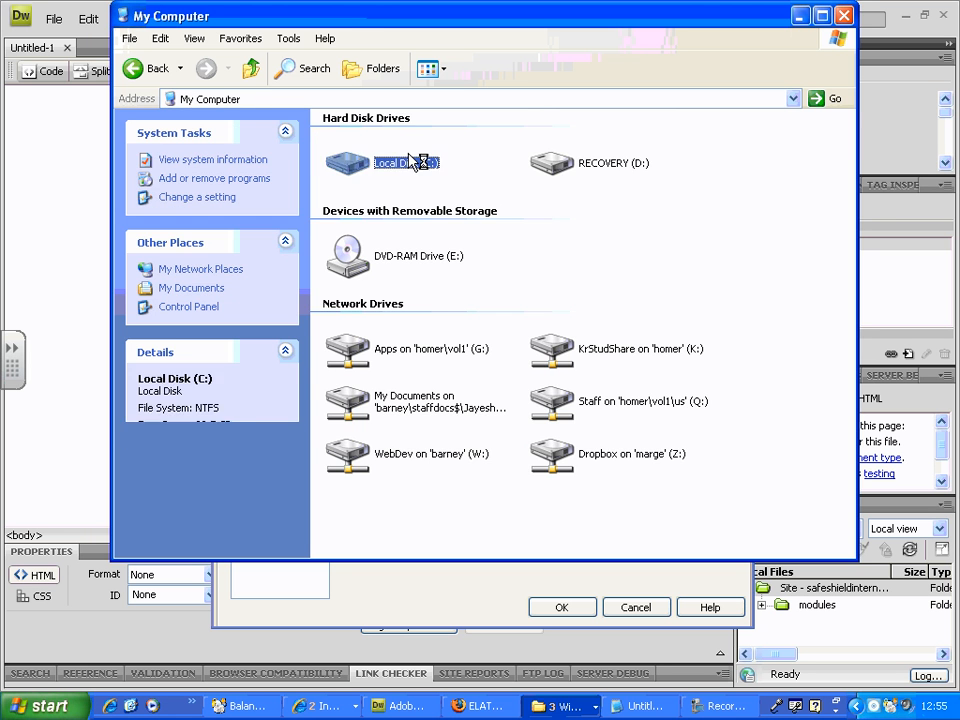
pyautogui.doubleClick(350, 162)
pyautogui.doubleClick(563, 446)
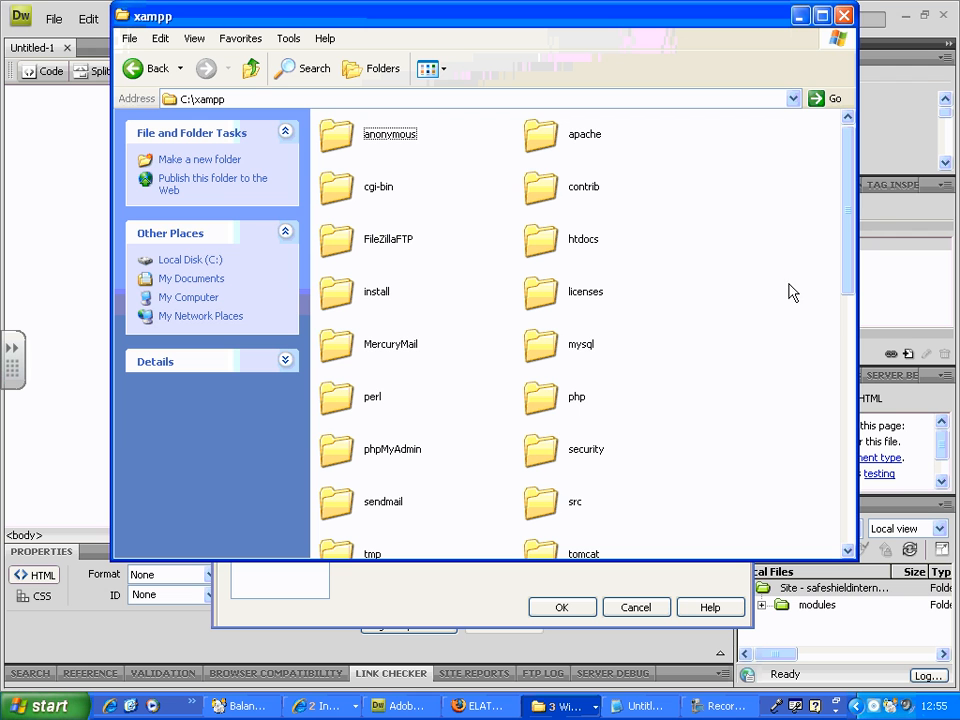
pyautogui.hotkey('ctrl', 'v')
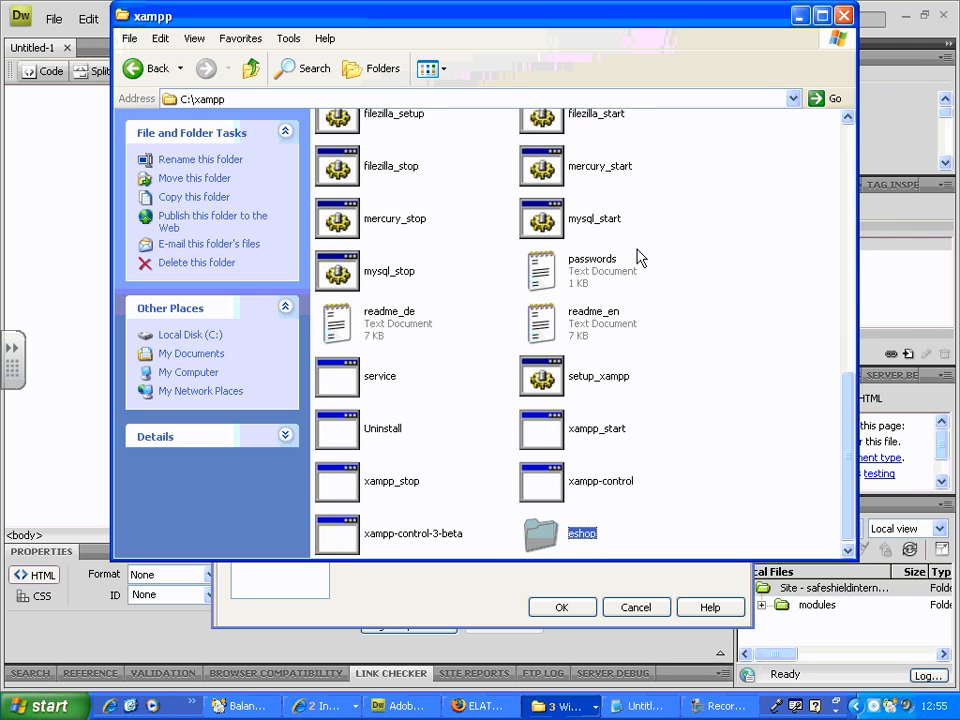
# Paste the copied eshop folder into C:\xampp\htdocs
pyautogui.scroll(10, 627, 360)
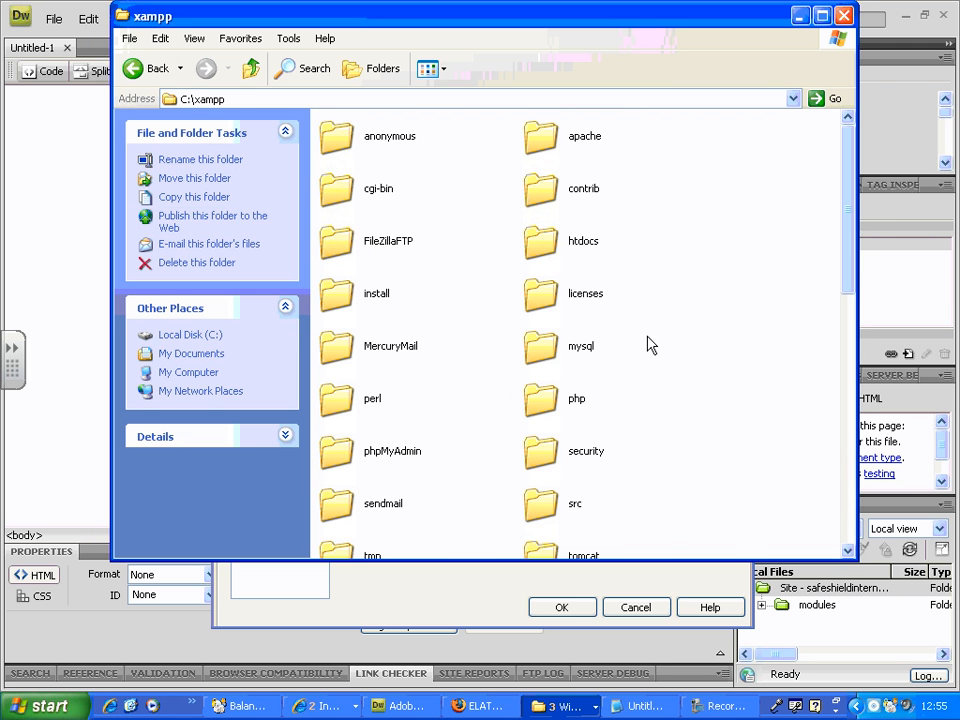
pyautogui.doubleClick(553, 242)
pyautogui.hotkey('ctrl', 'v')
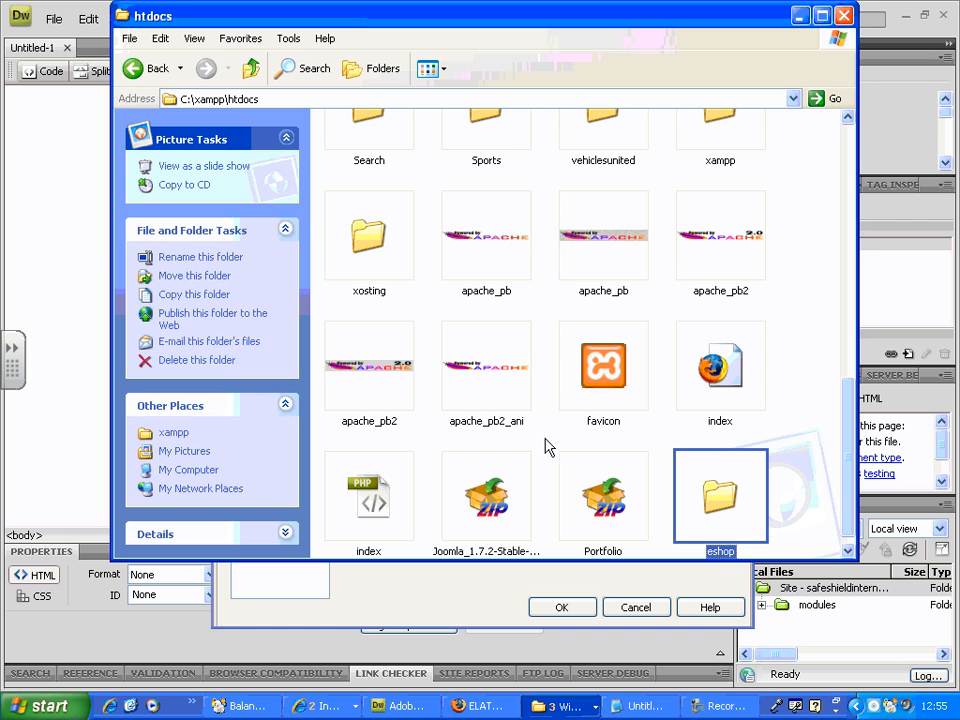
# Return to the site definition in Dreamweaver and set the local root folder to C:\xampp\htdocs\eshop
pyautogui.click(472, 603)
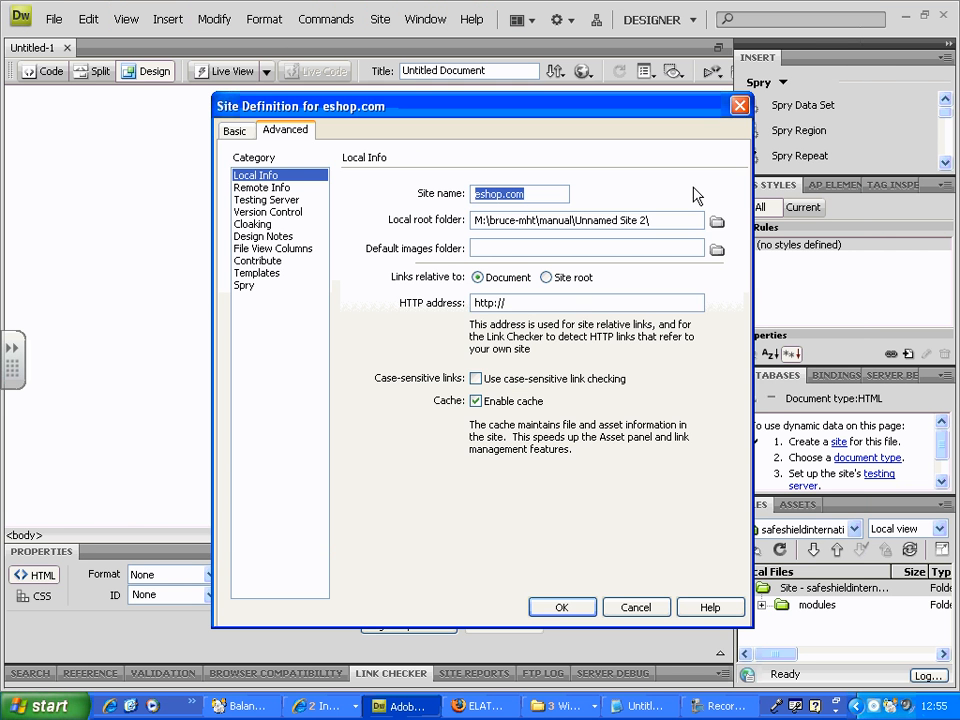
pyautogui.click(715, 222)
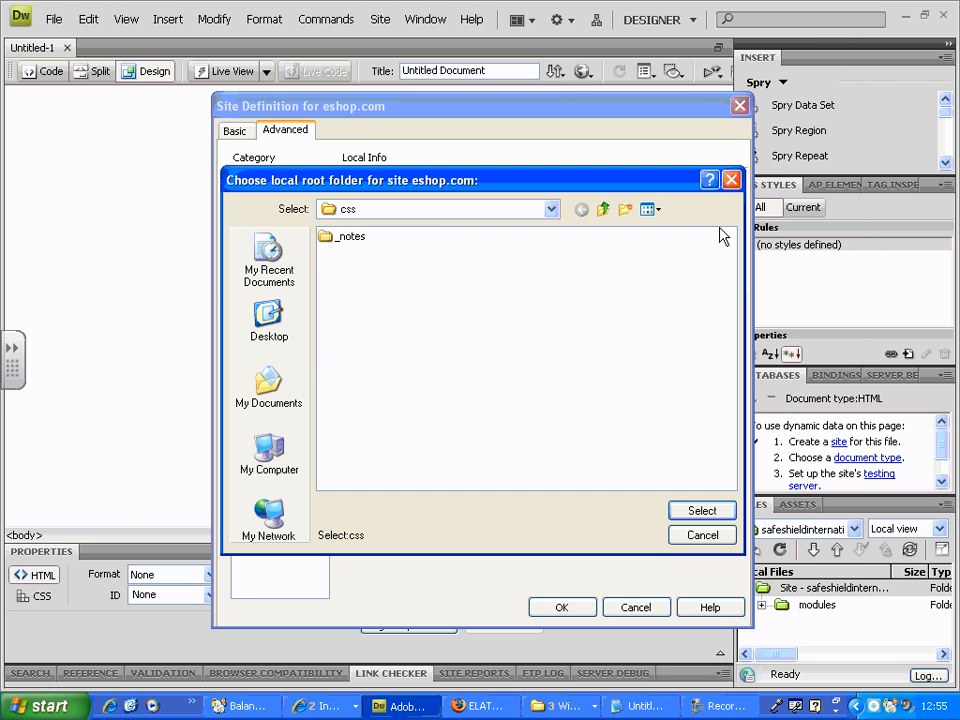
pyautogui.click(266, 462)
pyautogui.doubleClick(384, 240)
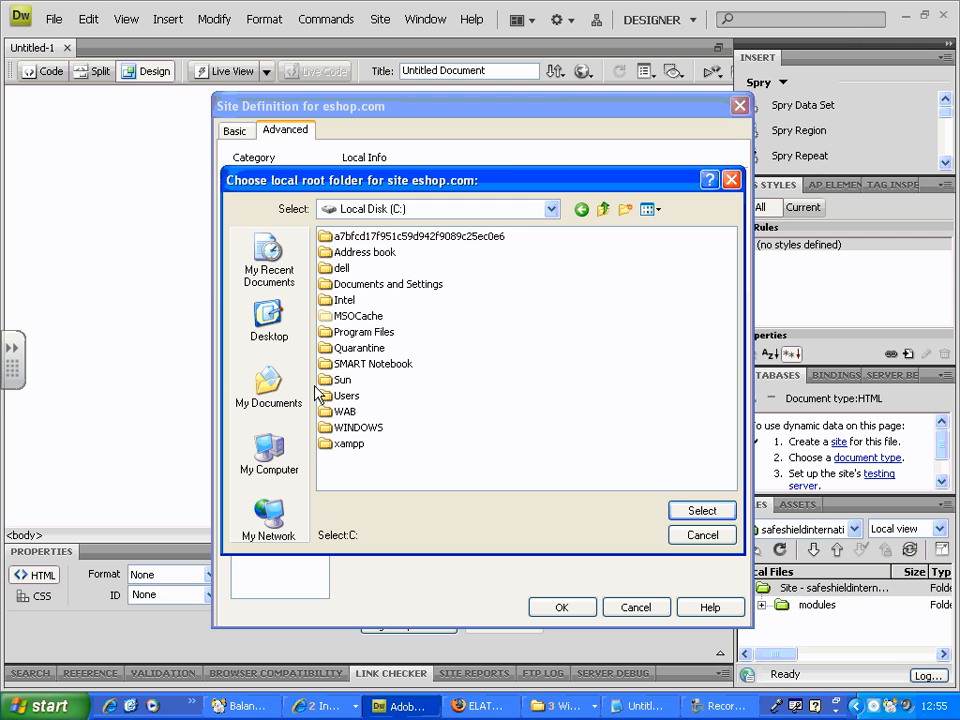
pyautogui.doubleClick(343, 446)
pyautogui.doubleClick(350, 317)
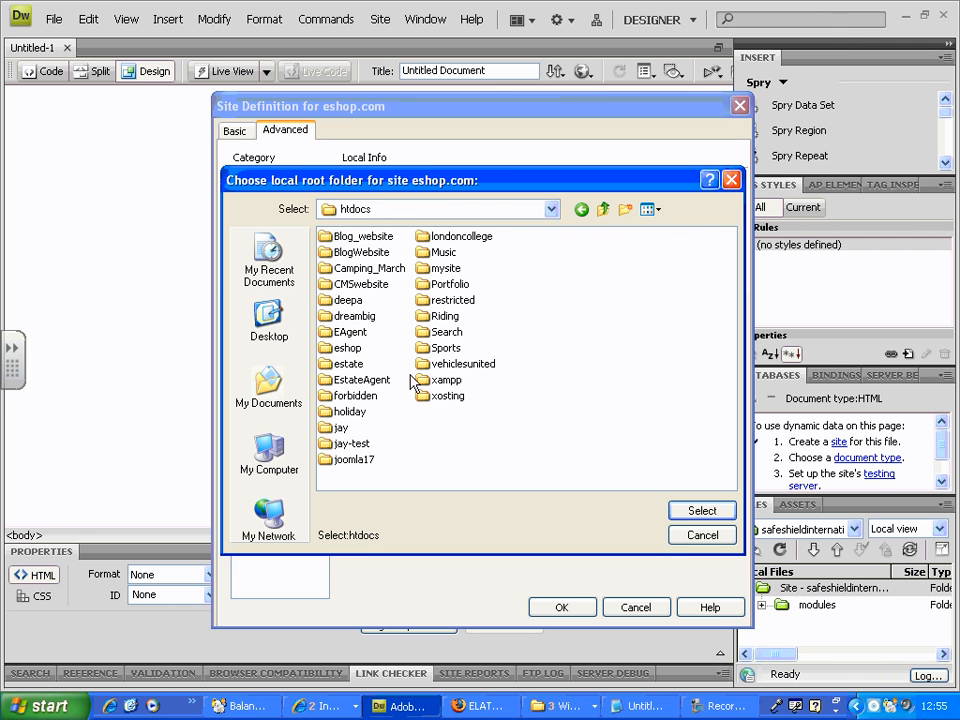
pyautogui.click(345, 348)
pyautogui.doubleClick(345, 348)
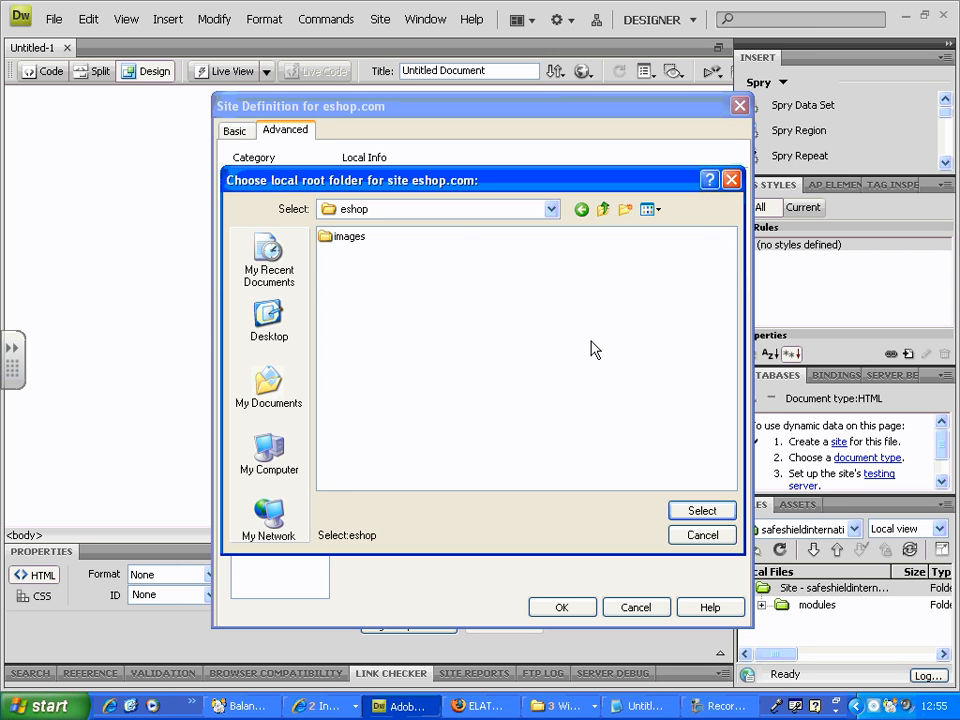
pyautogui.click(697, 509)
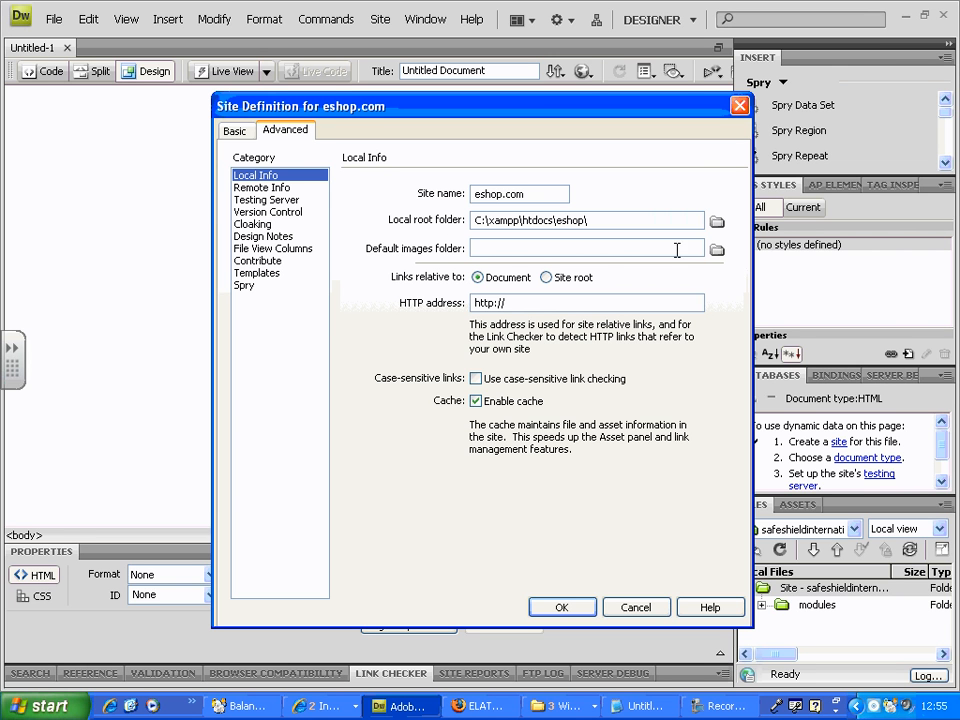
# Set the default images folder to the images folder inside C:\xampp\htdocs\eshop
pyautogui.click(717, 249)
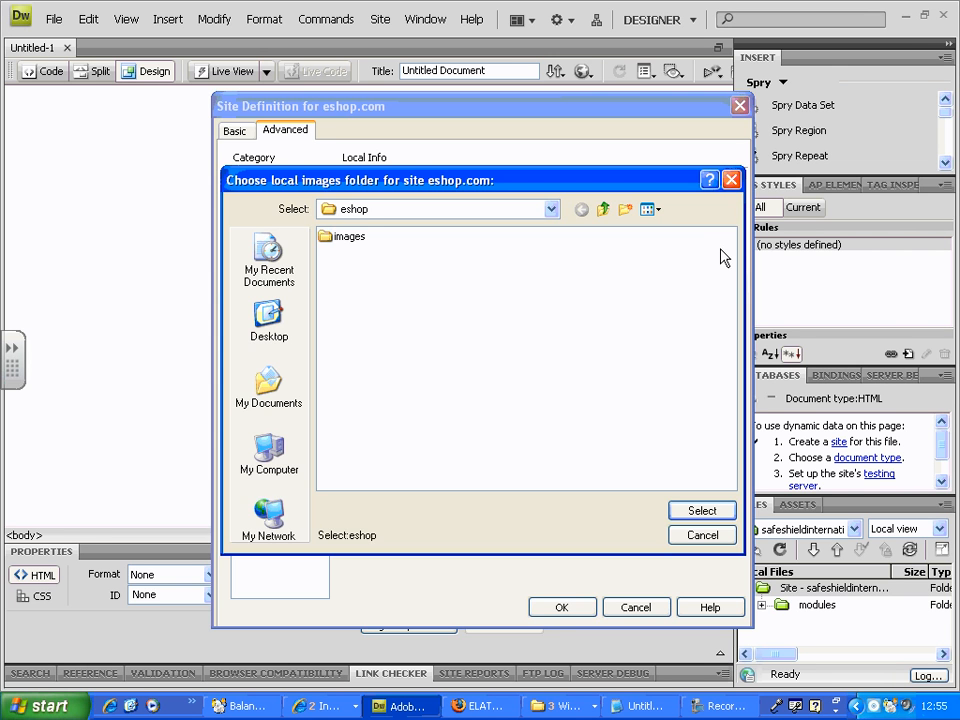
pyautogui.doubleClick(345, 246)
pyautogui.click(702, 510)
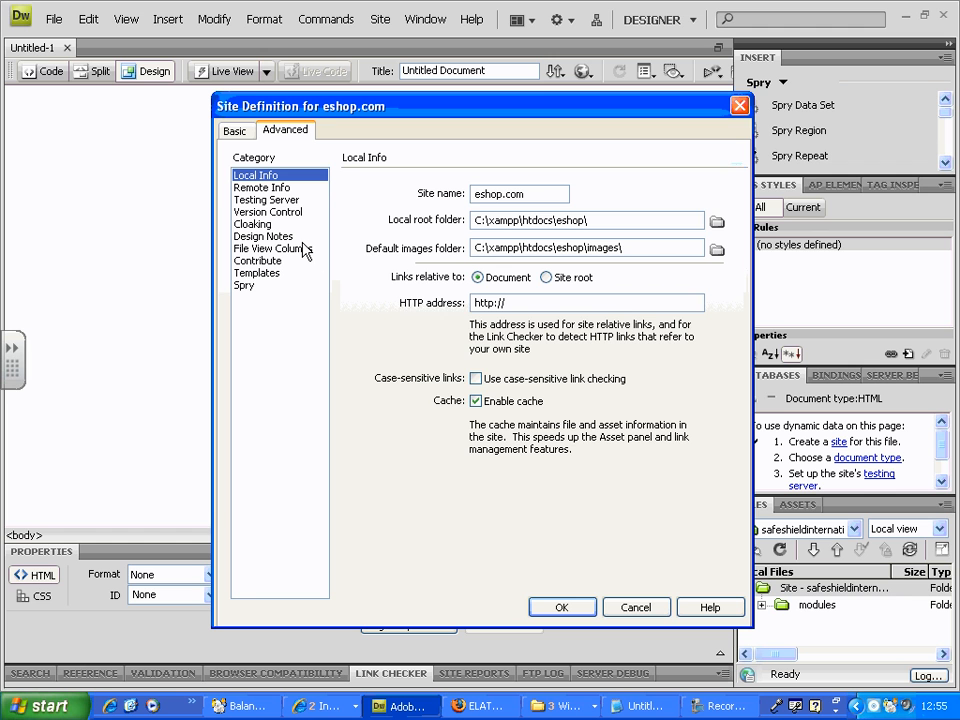
# Show the FTP options for the site's remote access, and set the access type to Local/Network
pyautogui.click(265, 188)
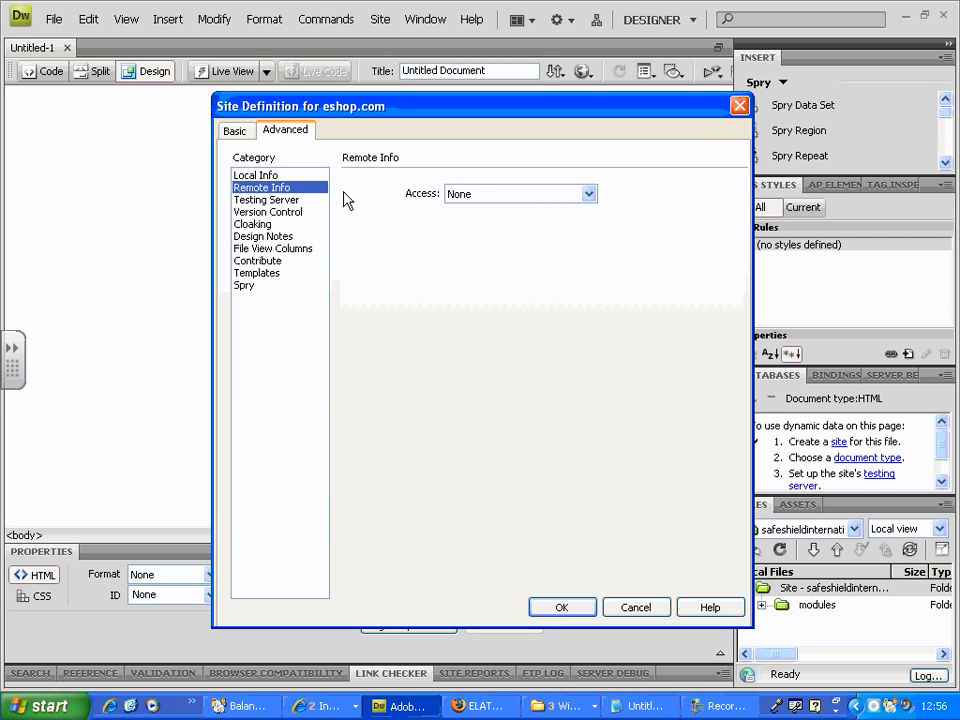
pyautogui.click(589, 194)
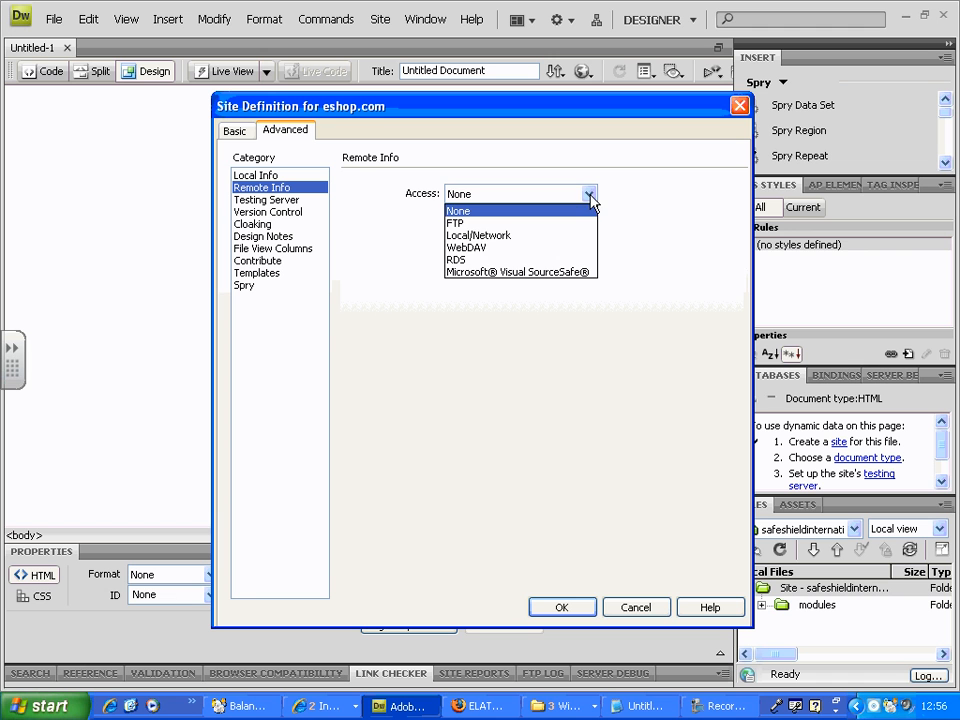
pyautogui.click(475, 222)
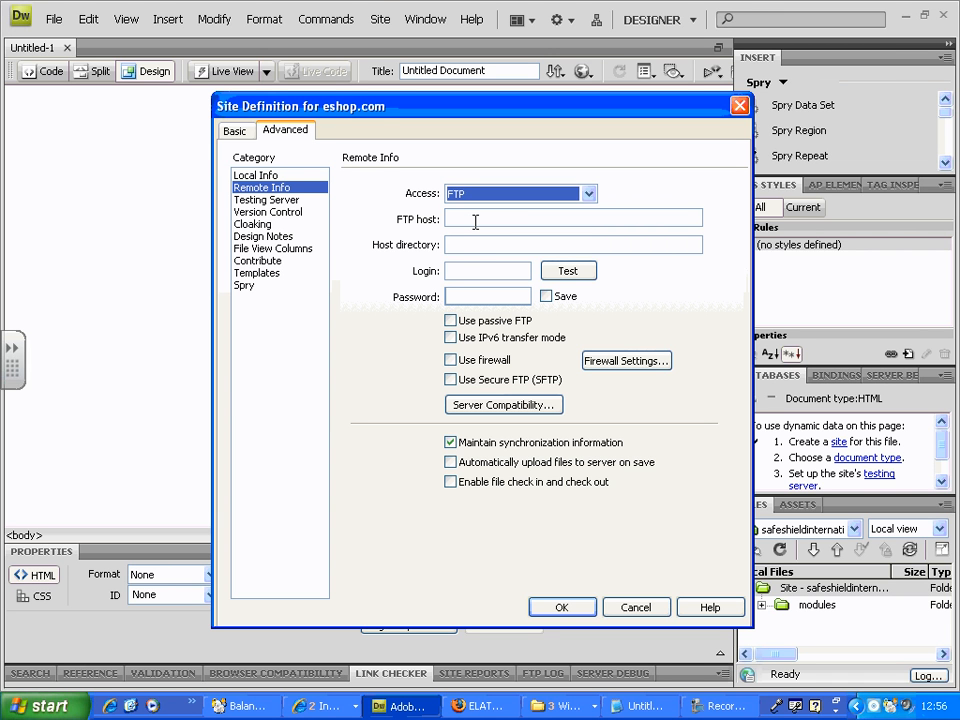
pyautogui.click(589, 195)
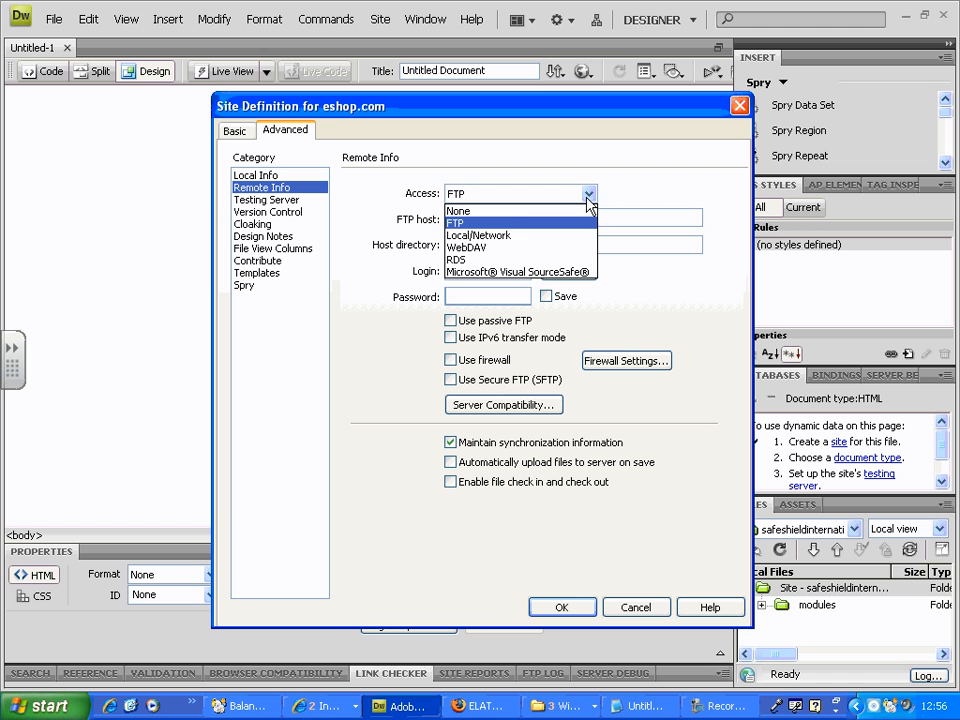
pyautogui.click(505, 241)
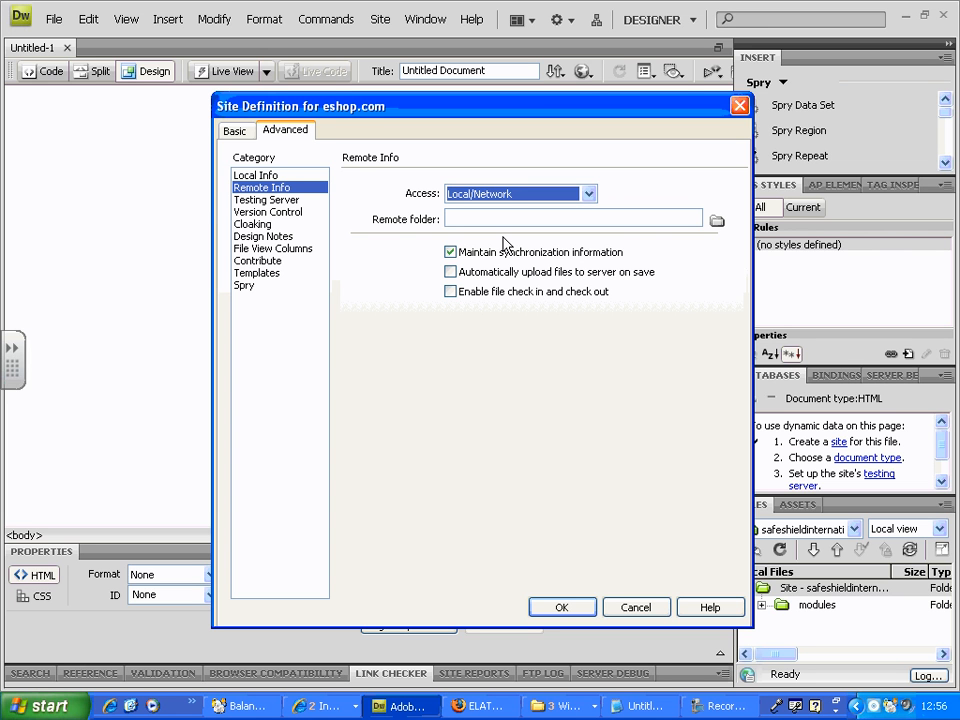
# Set the site's remote folder to C:\xampp\htdocs\eshop
pyautogui.click(717, 221)
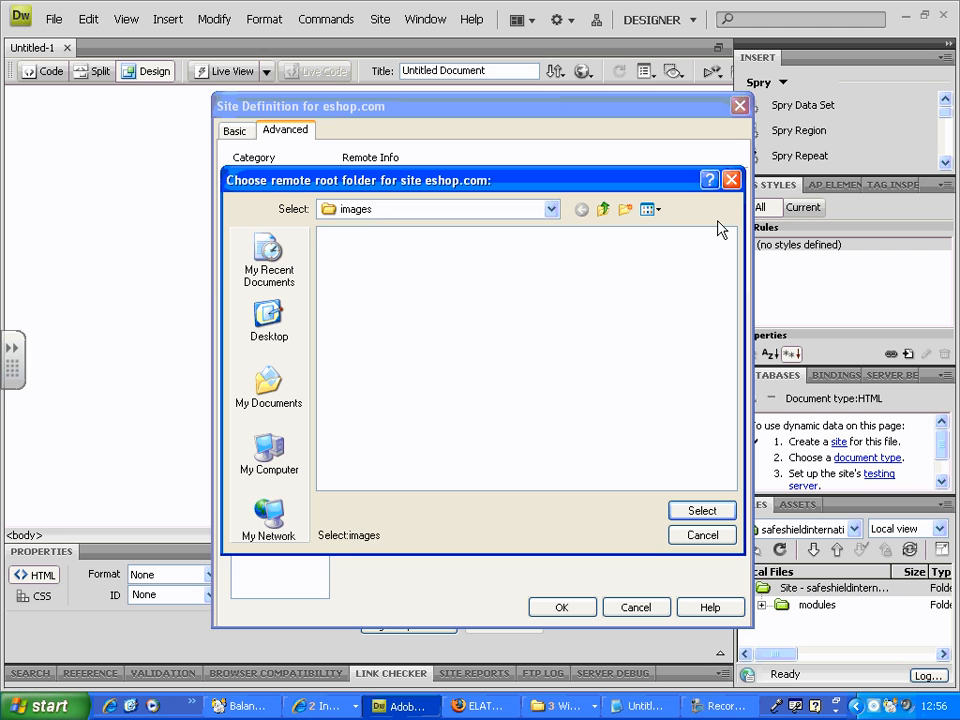
pyautogui.click(604, 210)
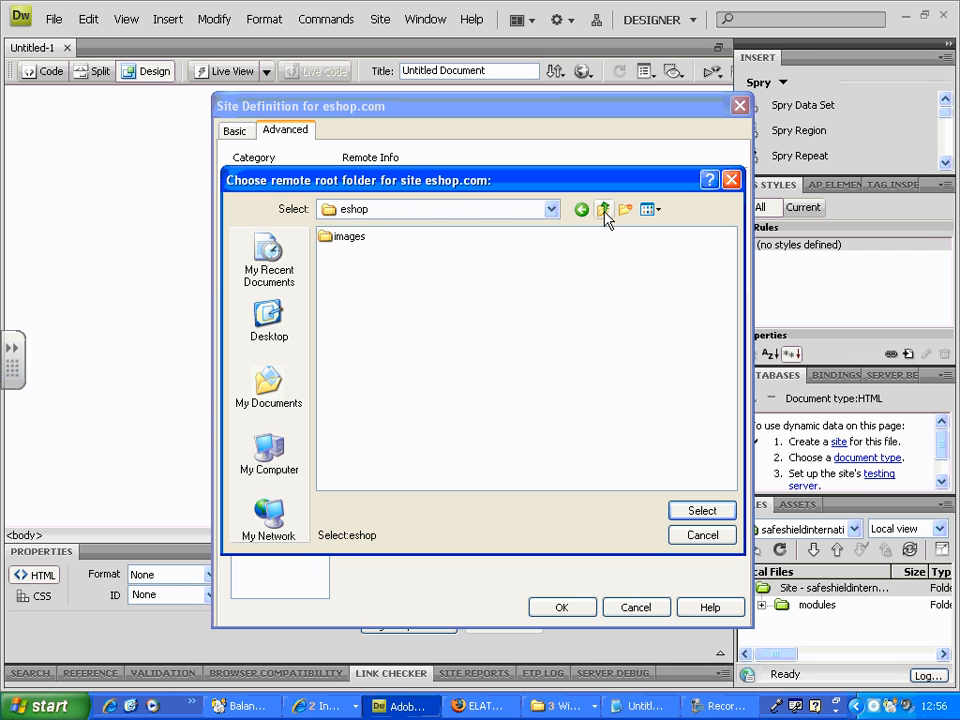
pyautogui.click(703, 510)
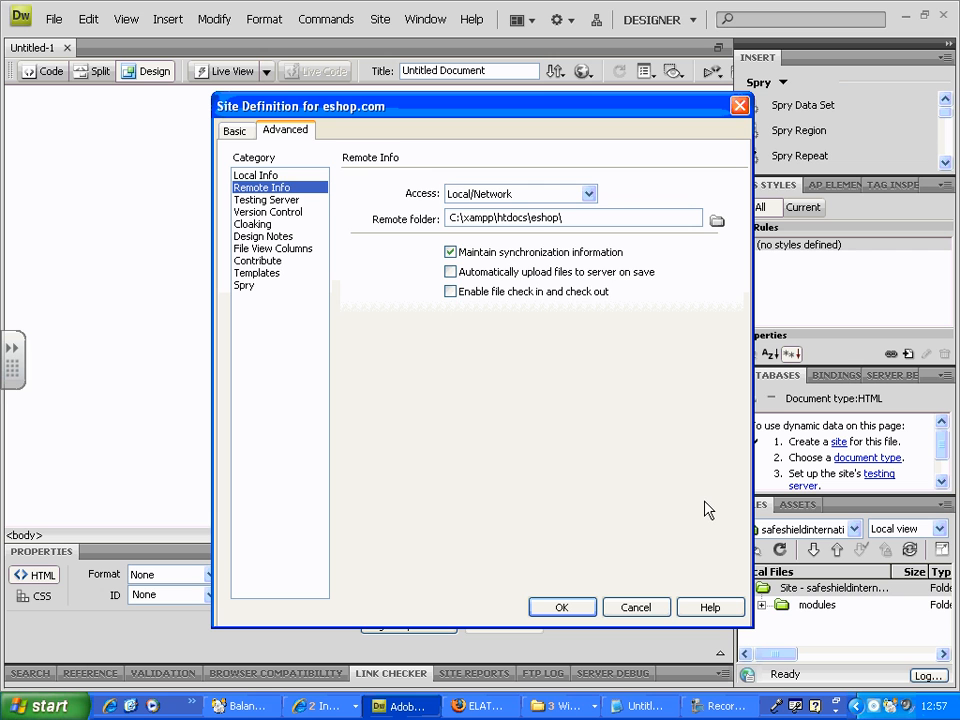
# Configure the site's testing server with the PHP MySQL server model and Local/Network access
pyautogui.click(270, 200)
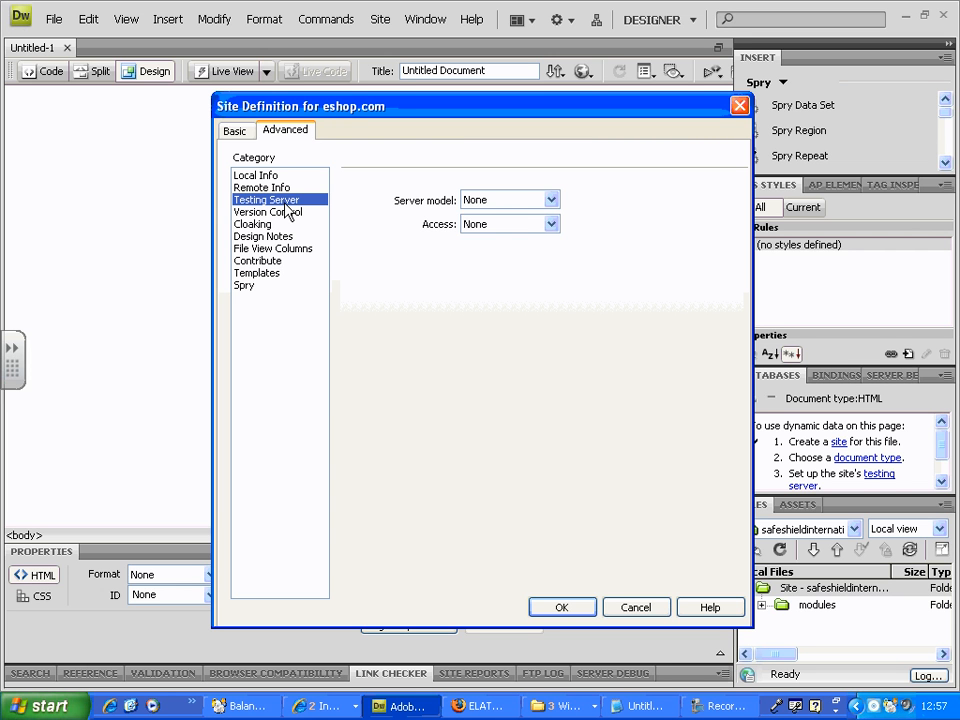
pyautogui.click(551, 201)
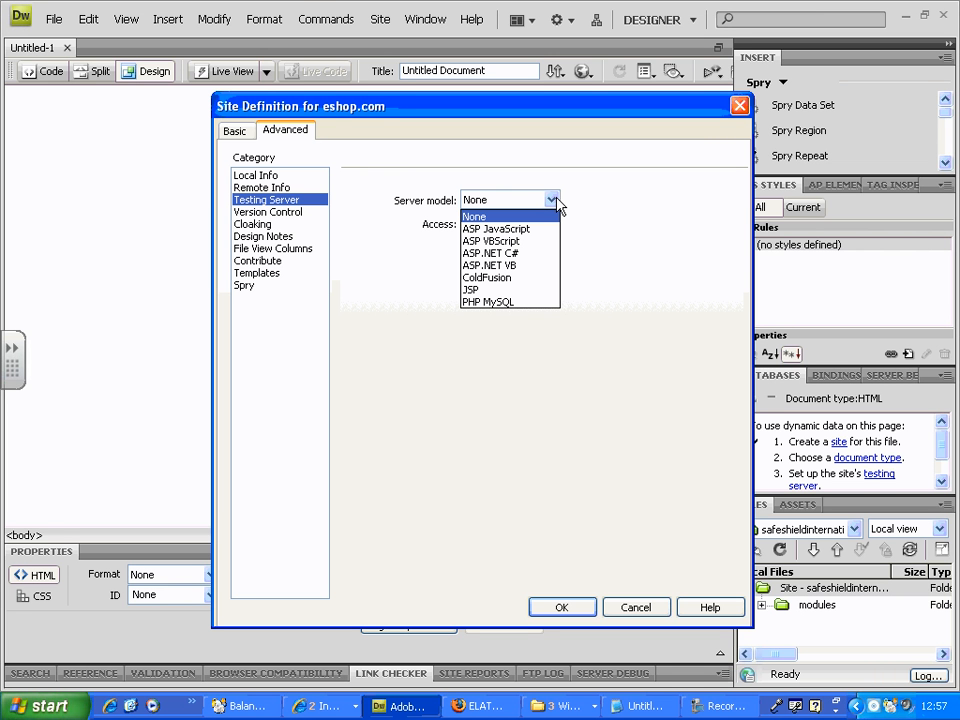
pyautogui.click(500, 302)
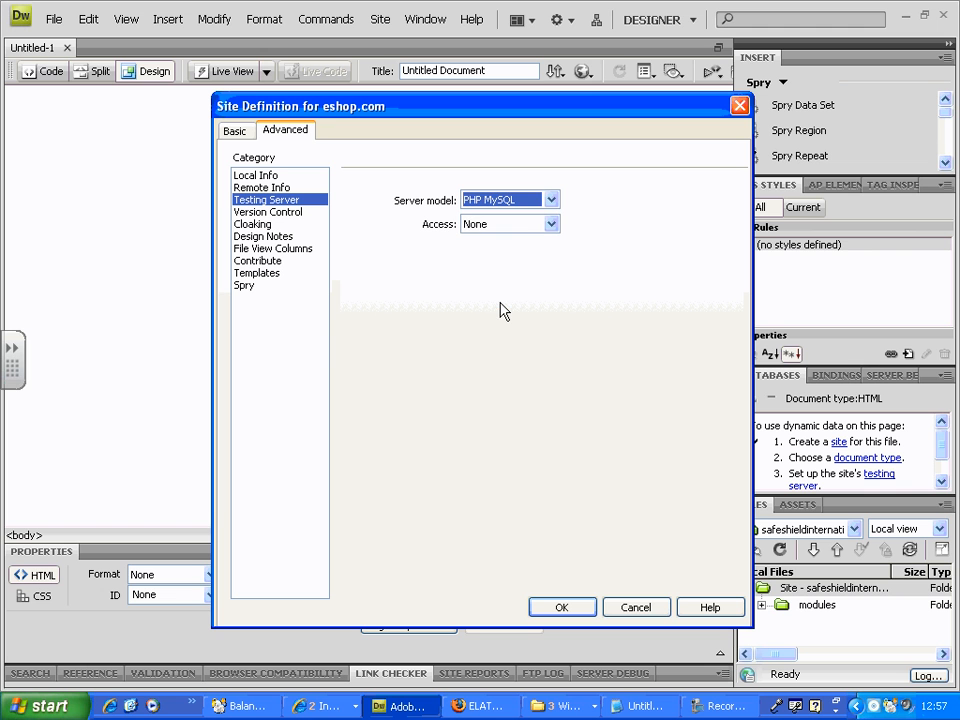
pyautogui.click(524, 226)
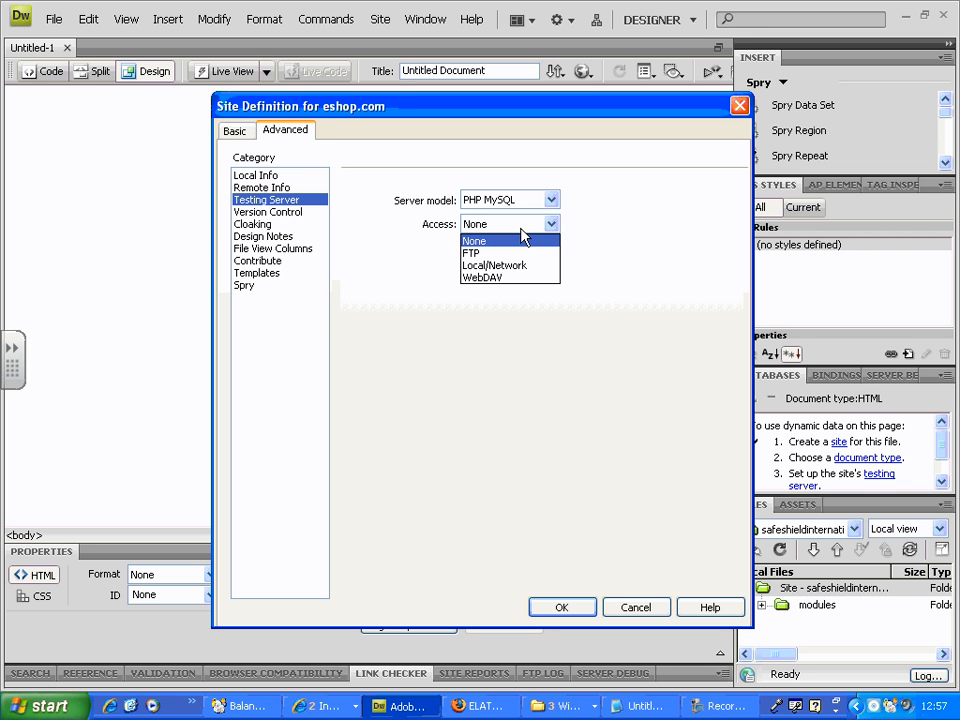
pyautogui.click(505, 265)
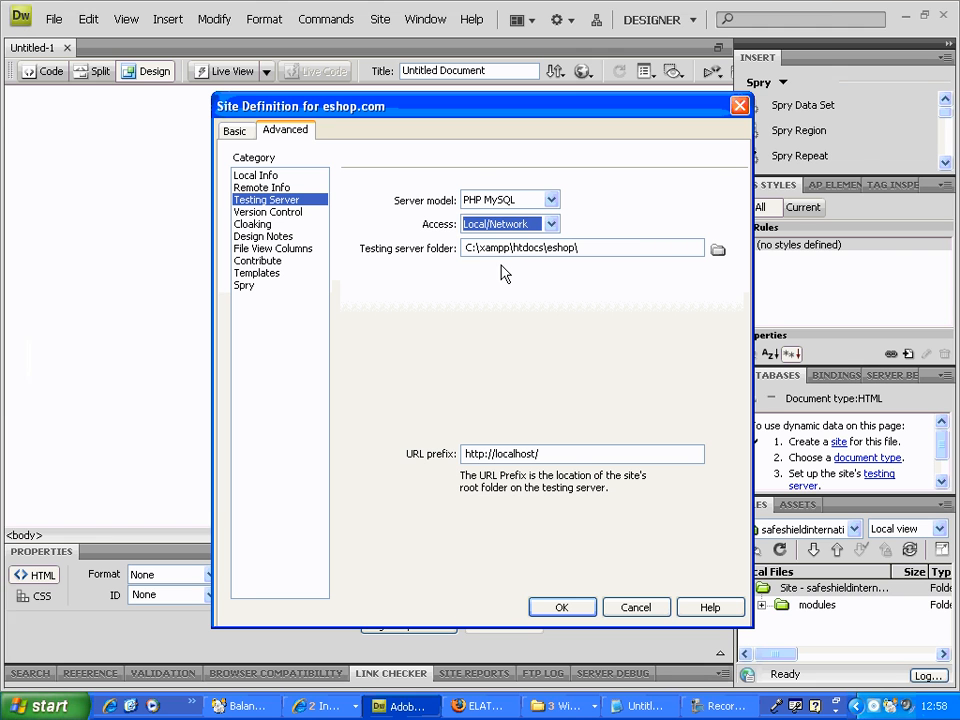
pyautogui.moveTo(485, 398)
pyautogui.mouseDown()
pyautogui.moveTo(386, 432)
pyautogui.moveTo(596, 442)
pyautogui.moveTo(548, 398)
pyautogui.moveTo(497, 400)
pyautogui.mouseUp()
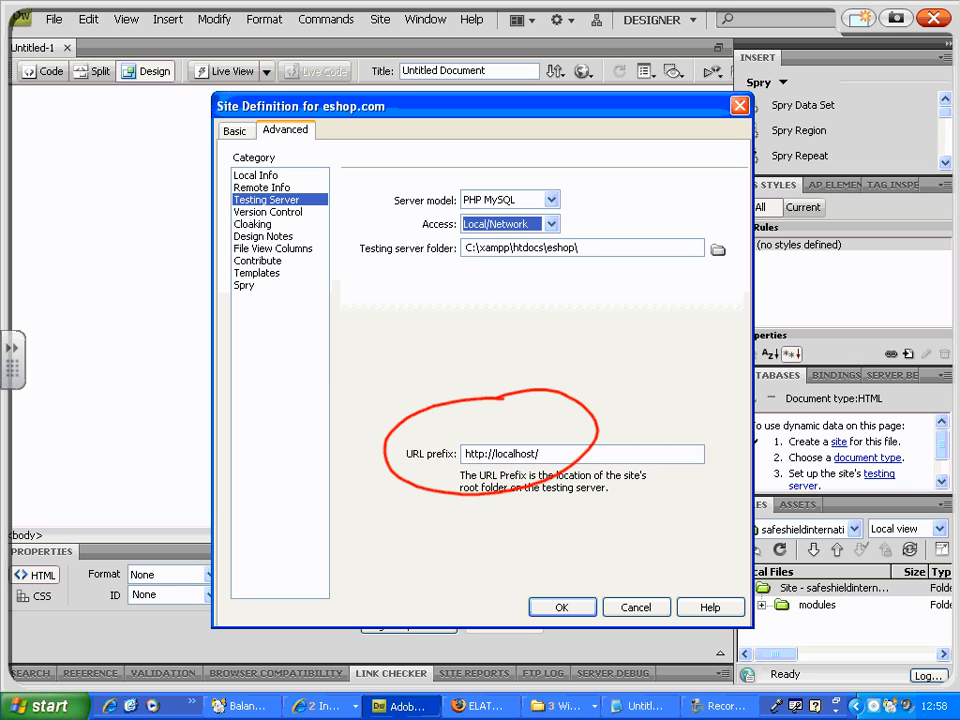
pyautogui.moveTo(319, 196)
pyautogui.mouseDown()
pyautogui.moveTo(367, 232)
pyautogui.moveTo(440, 374)
pyautogui.moveTo(464, 370)
pyautogui.mouseUp()
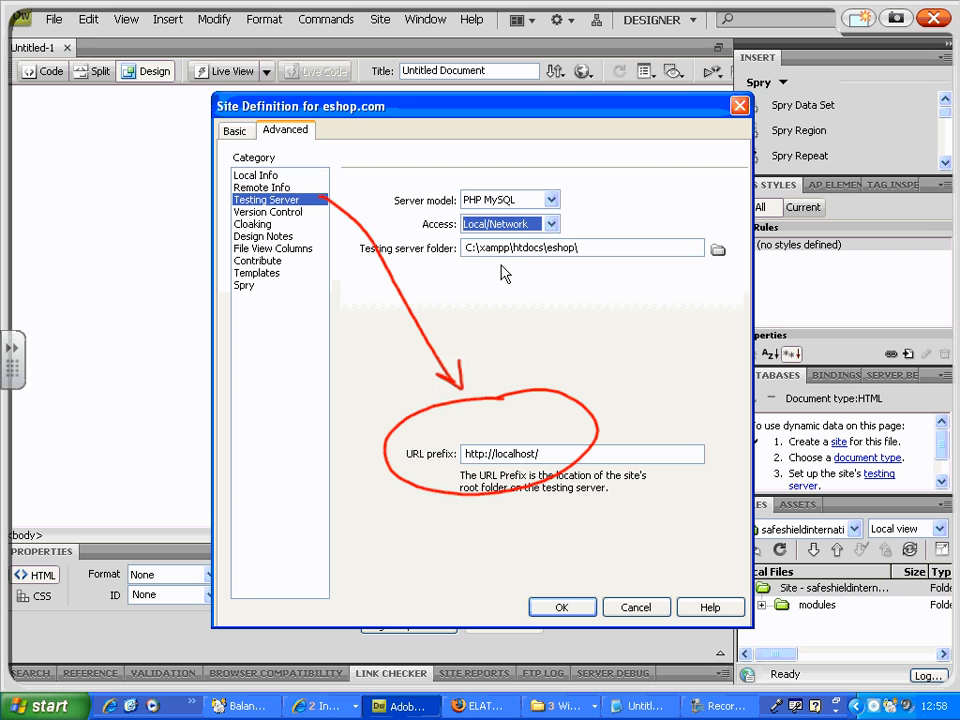
pyautogui.click(935, 19)
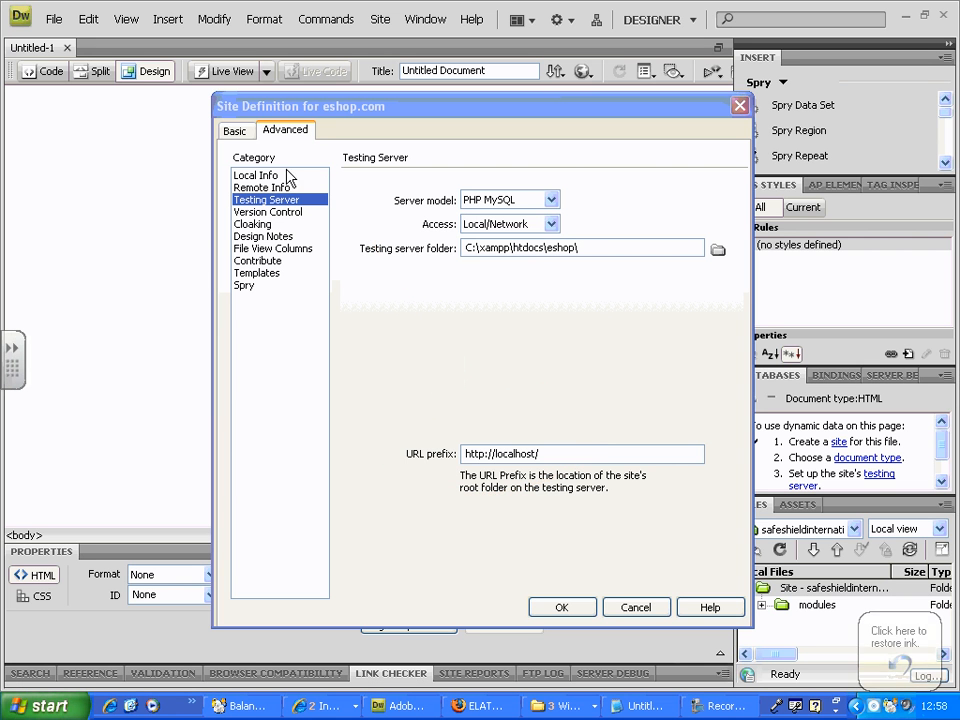
pyautogui.click(574, 453)
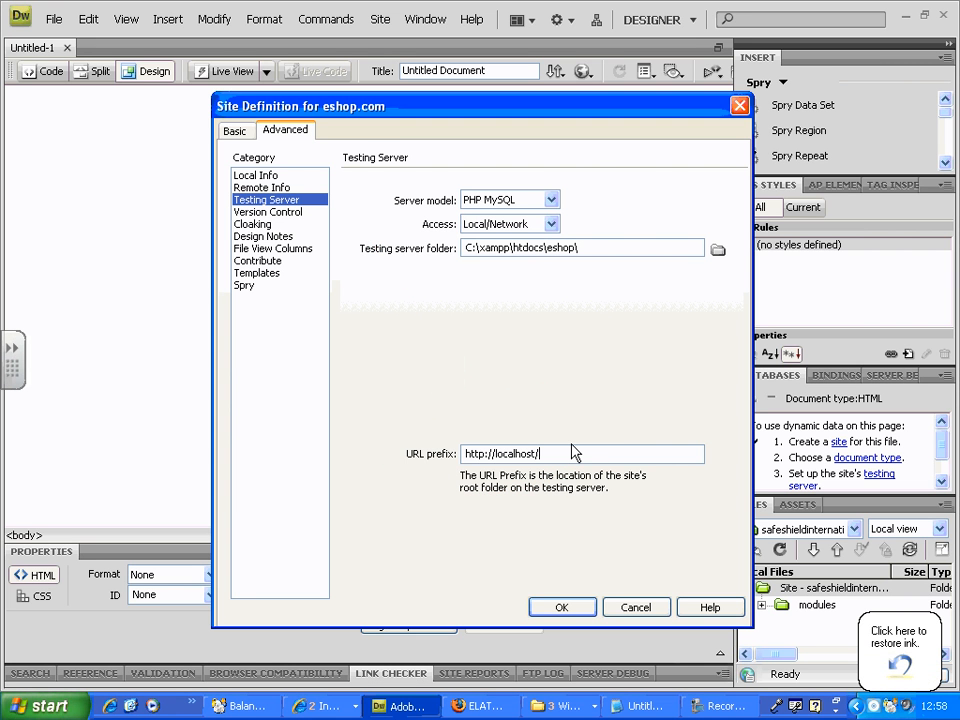
pyautogui.write('eshop')
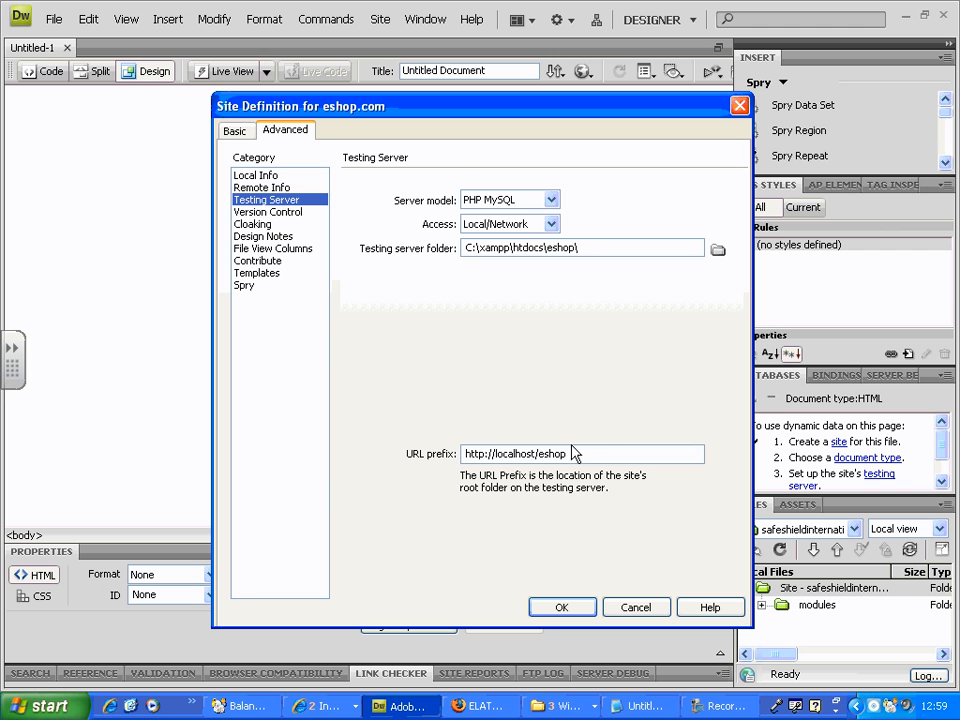
pyautogui.moveTo(597, 455); pyautogui.dragTo(412, 454)
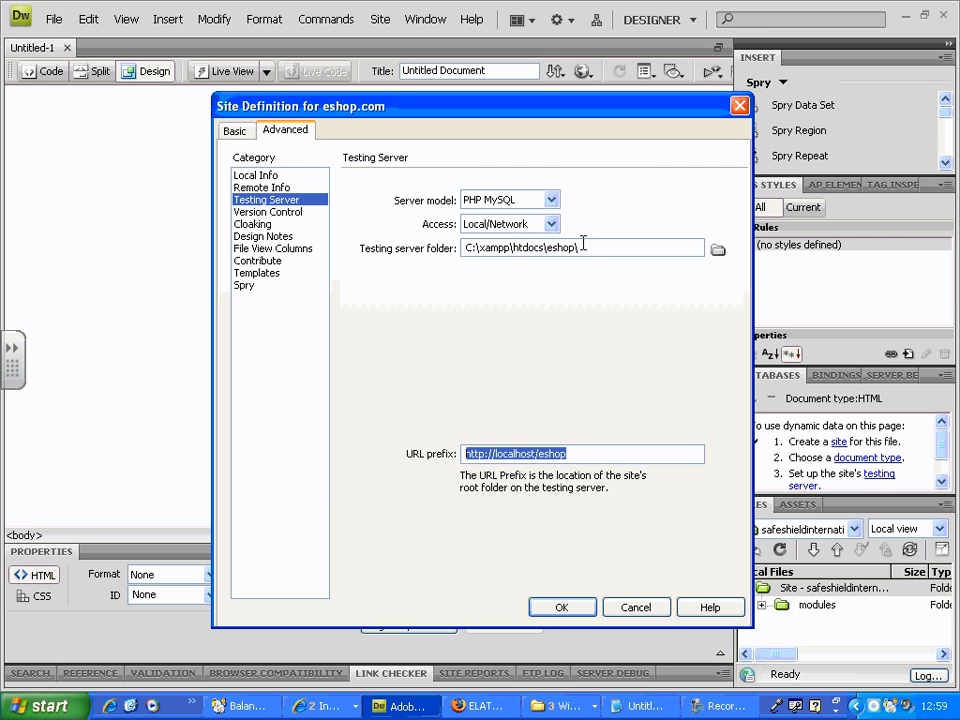
pyautogui.moveTo(585, 249); pyautogui.dragTo(446, 254)
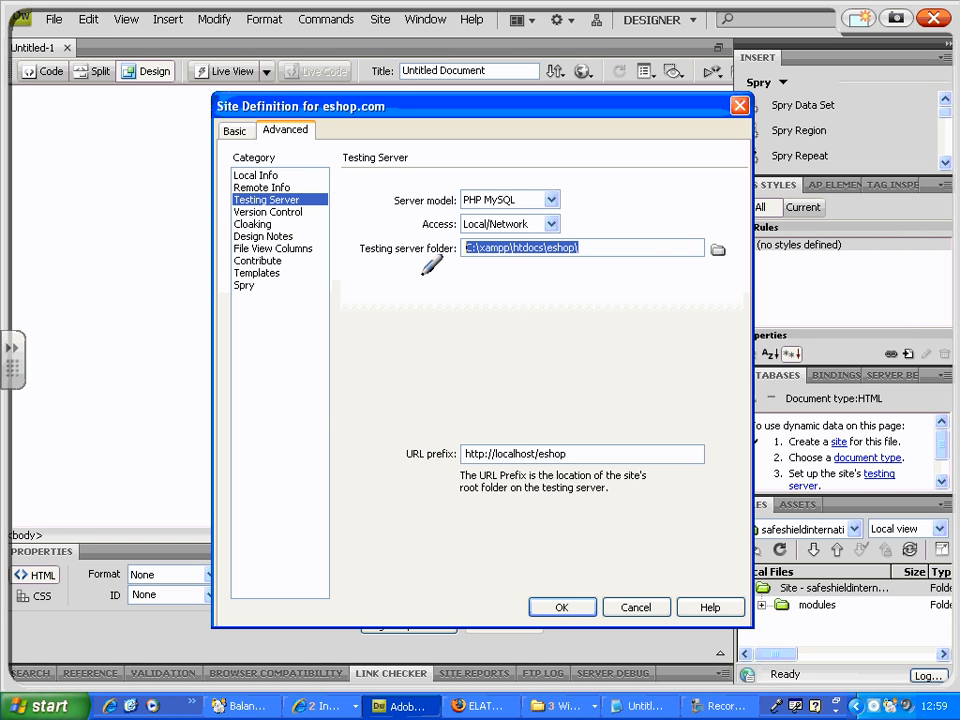
pyautogui.moveTo(514, 274); pyautogui.dragTo(515, 433)
pyautogui.moveTo(503, 407)
pyautogui.mouseDown()
pyautogui.moveTo(511, 434)
pyautogui.moveTo(526, 402)
pyautogui.mouseUp()
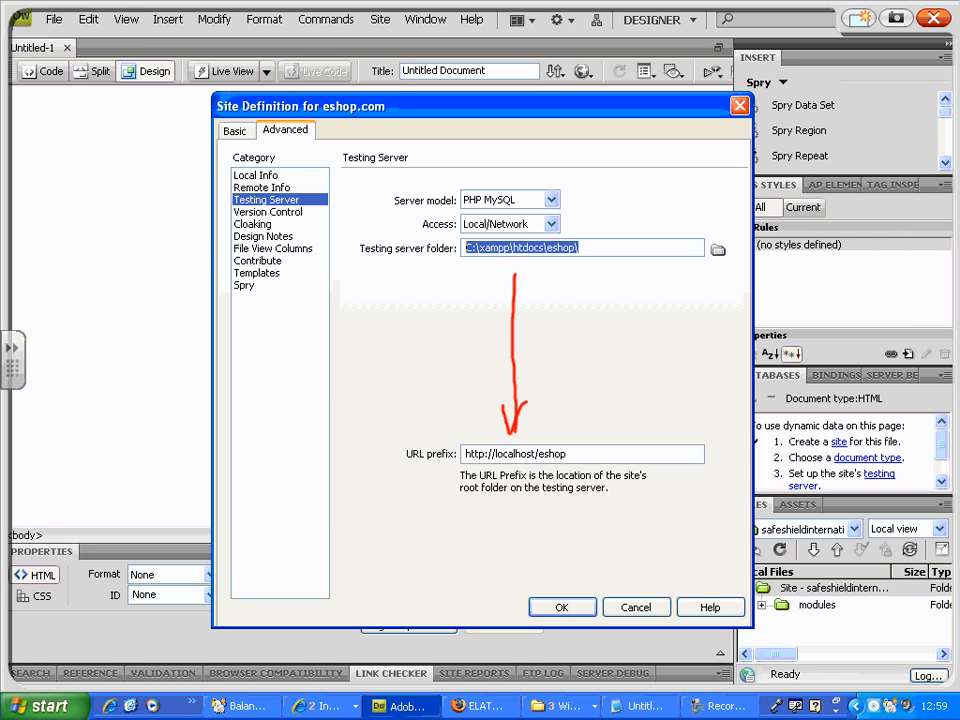
pyautogui.moveTo(488, 295)
pyautogui.mouseDown()
pyautogui.moveTo(521, 295)
pyautogui.moveTo(525, 322)
pyautogui.mouseUp()
pyautogui.click(932, 17)
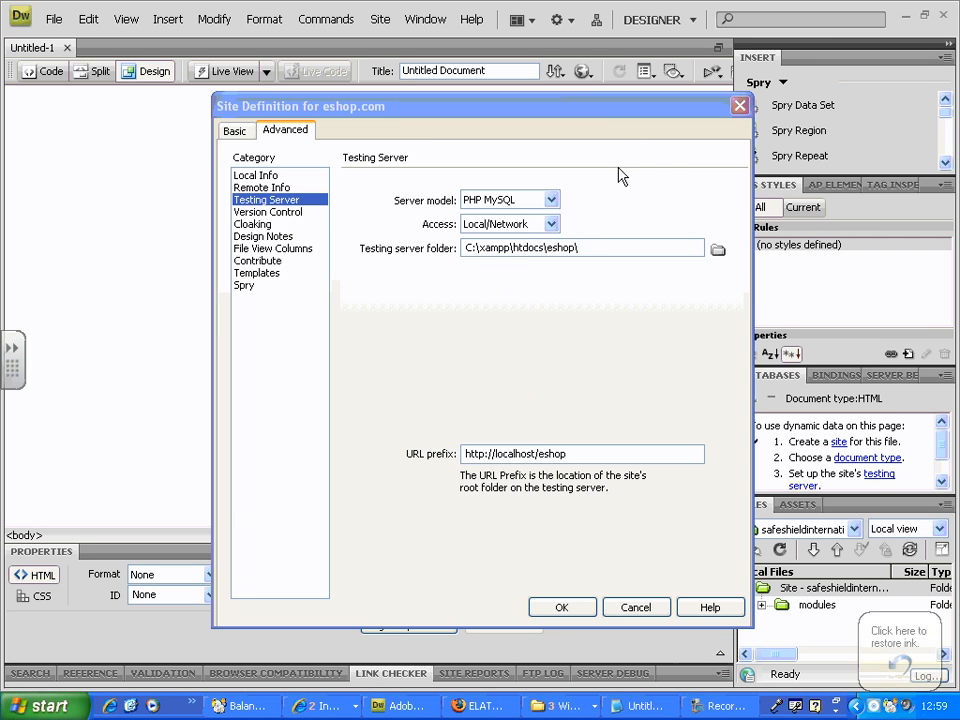
# Save the eshop.com site definition, proceeding with the URL prefix as entered, and collapse the Databases and CSS Styles panels
pyautogui.click(562, 607)
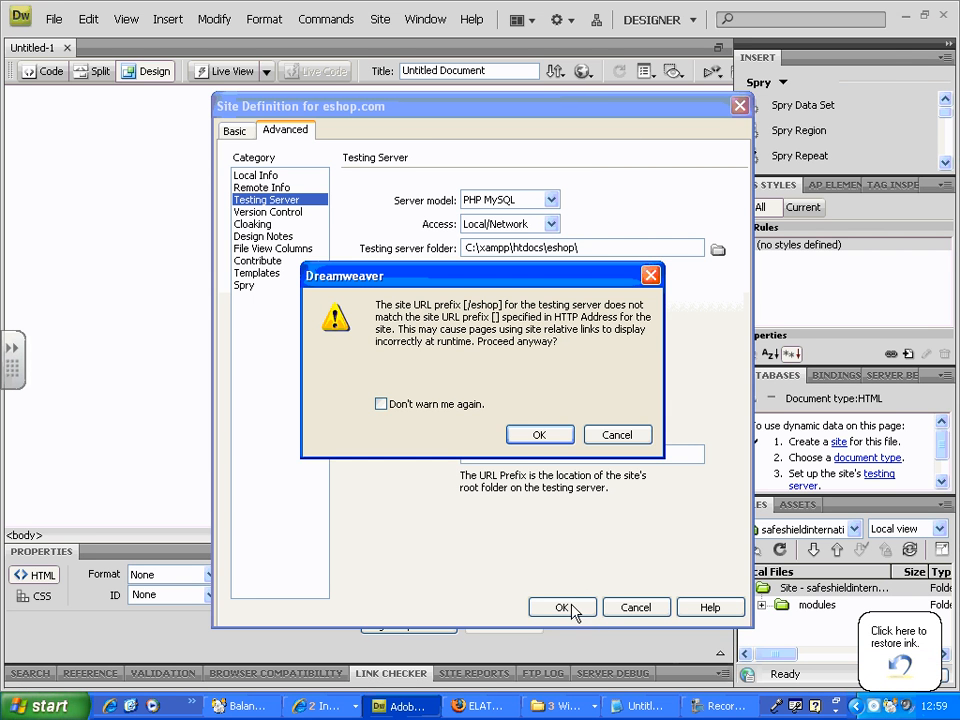
pyautogui.click(540, 437)
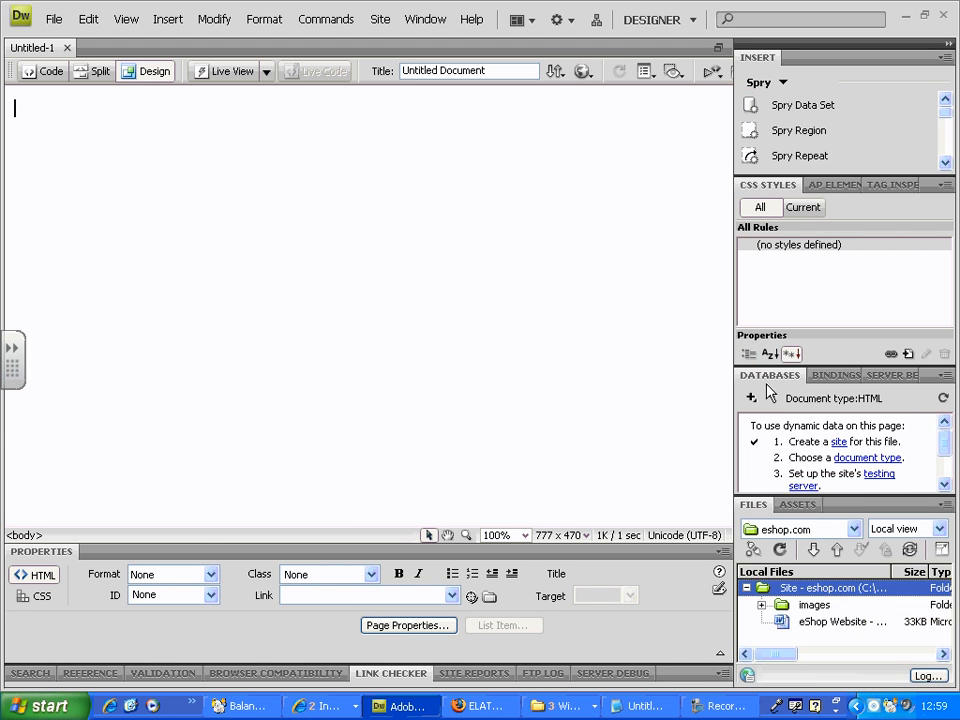
pyautogui.click(768, 376)
pyautogui.click(768, 185)
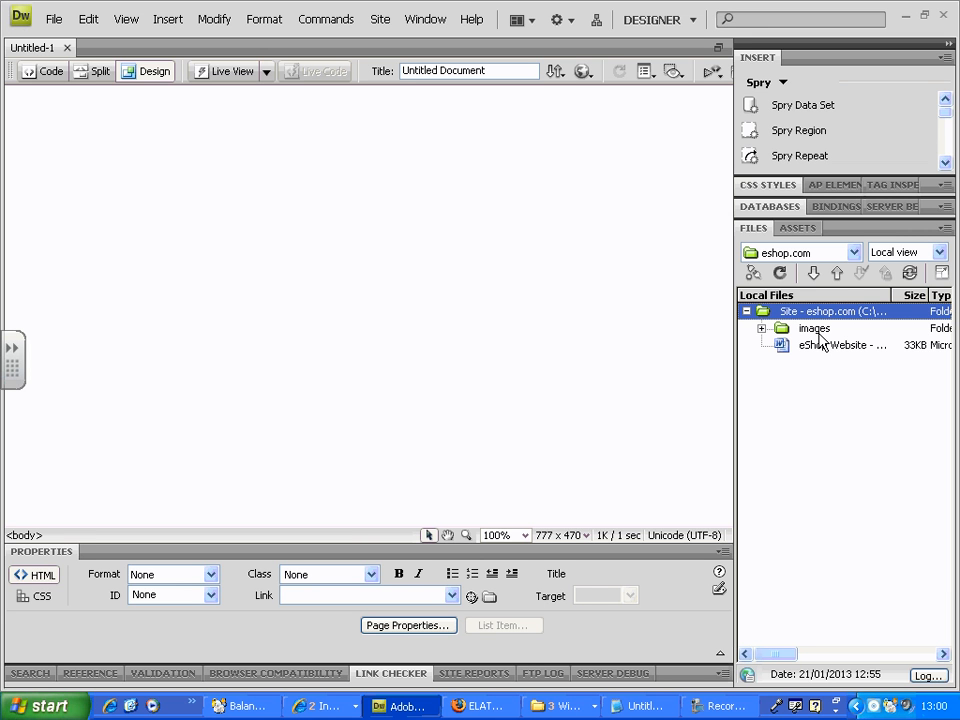
# Enter the text "Testing Eshop Page" on the blank page and set the document title to "Test page"
pyautogui.click(638, 371)
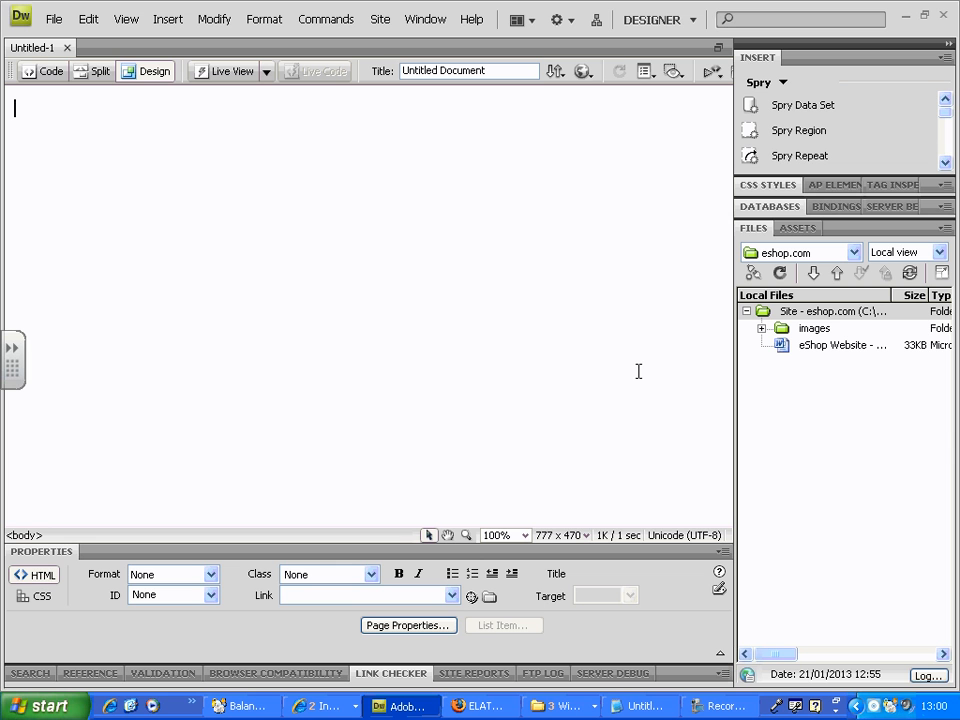
pyautogui.write('Testing Eshop ')
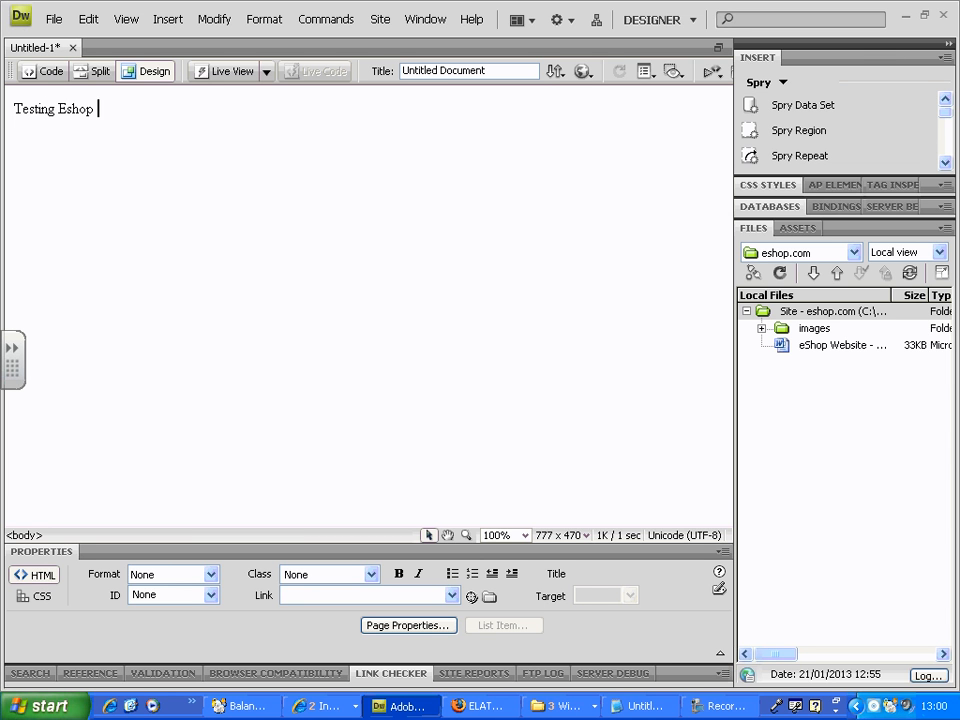
pyautogui.write('Page')
pyautogui.moveTo(506, 71); pyautogui.dragTo(341, 47)
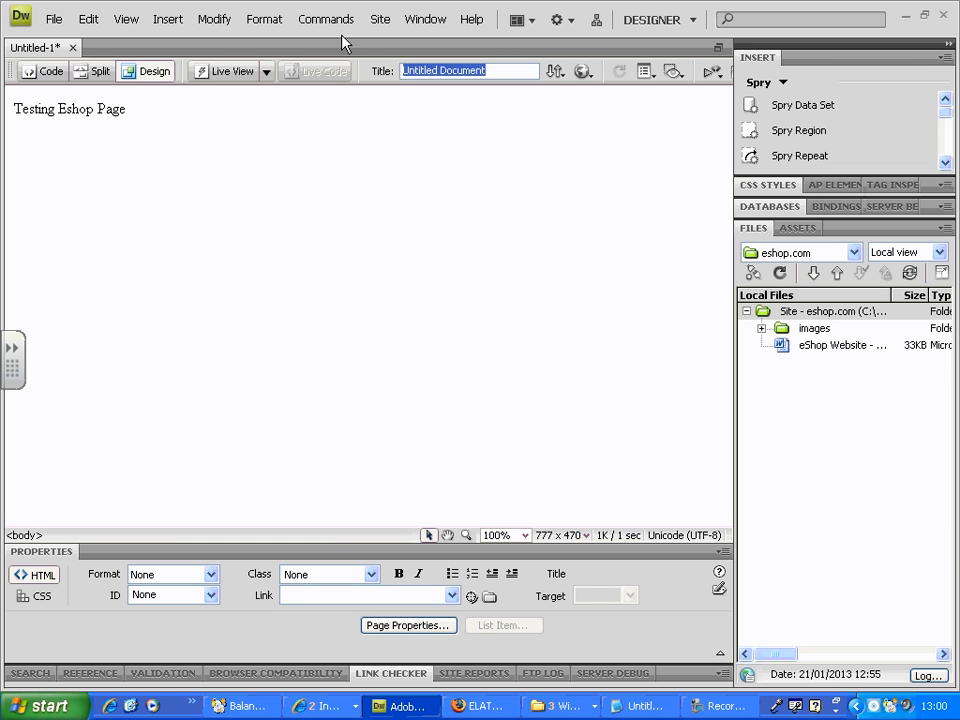
pyautogui.write('Test page')
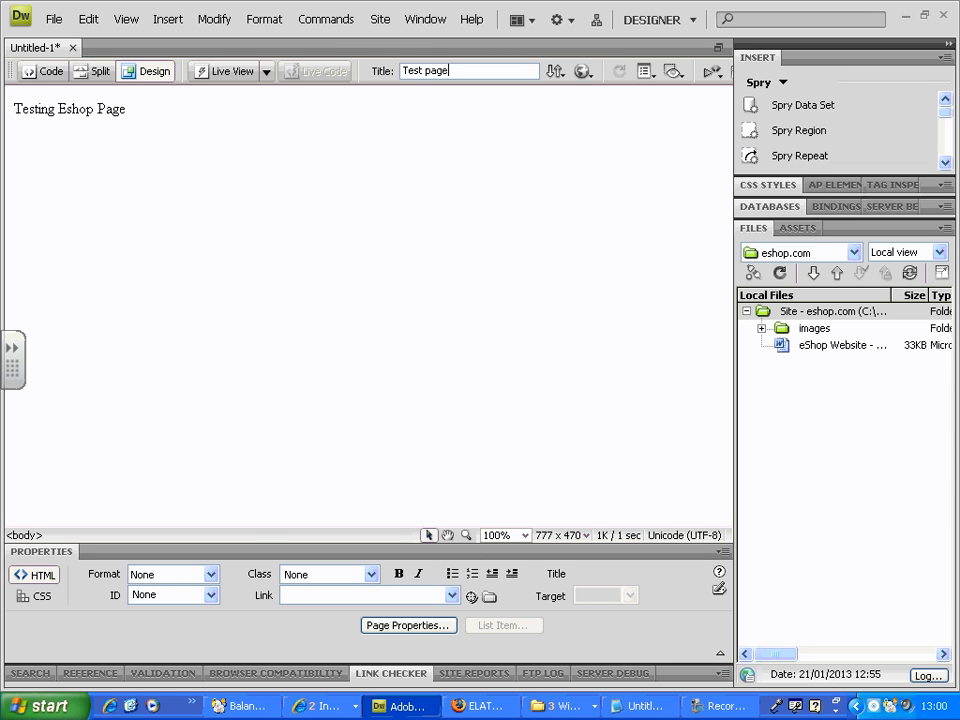
pyautogui.press('Return')
# Save the page as index.php in the eshop folder
pyautogui.click(54, 19)
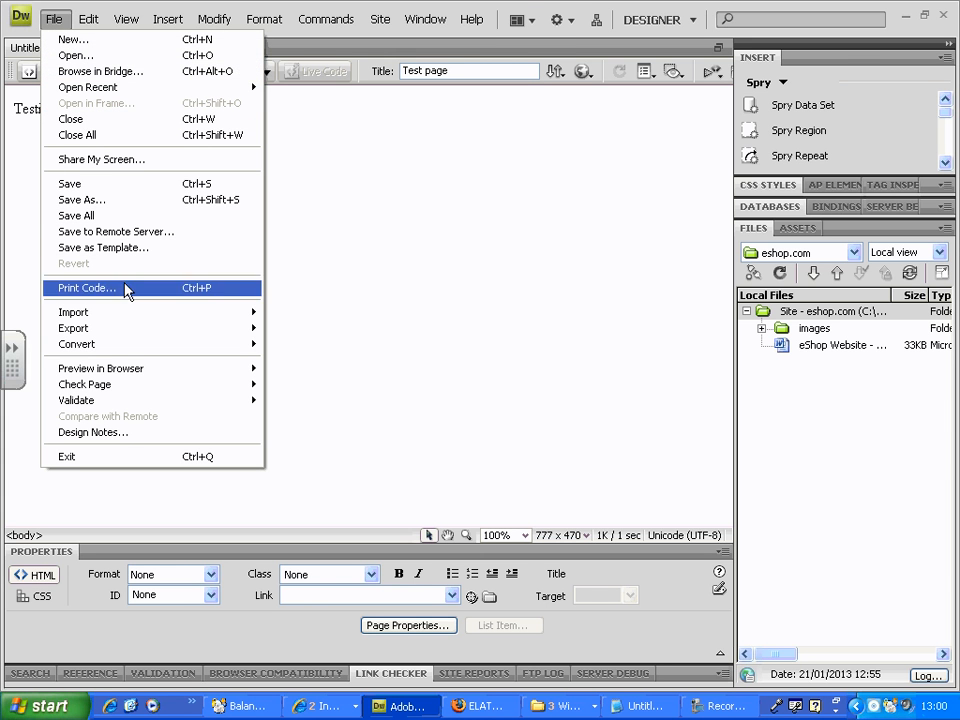
pyautogui.click(140, 183)
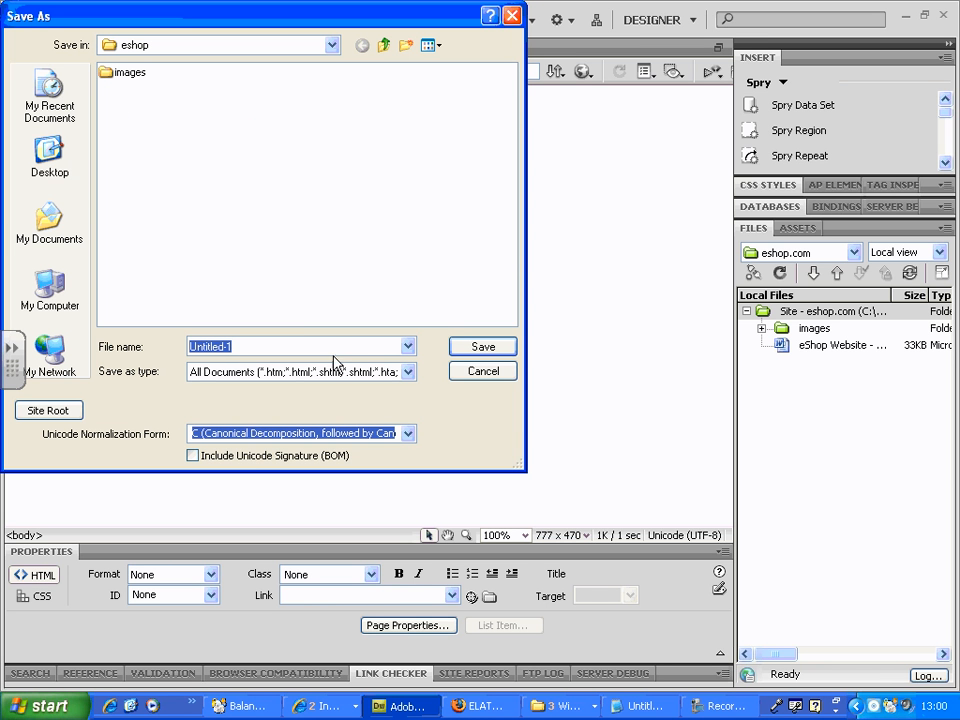
pyautogui.write('in')
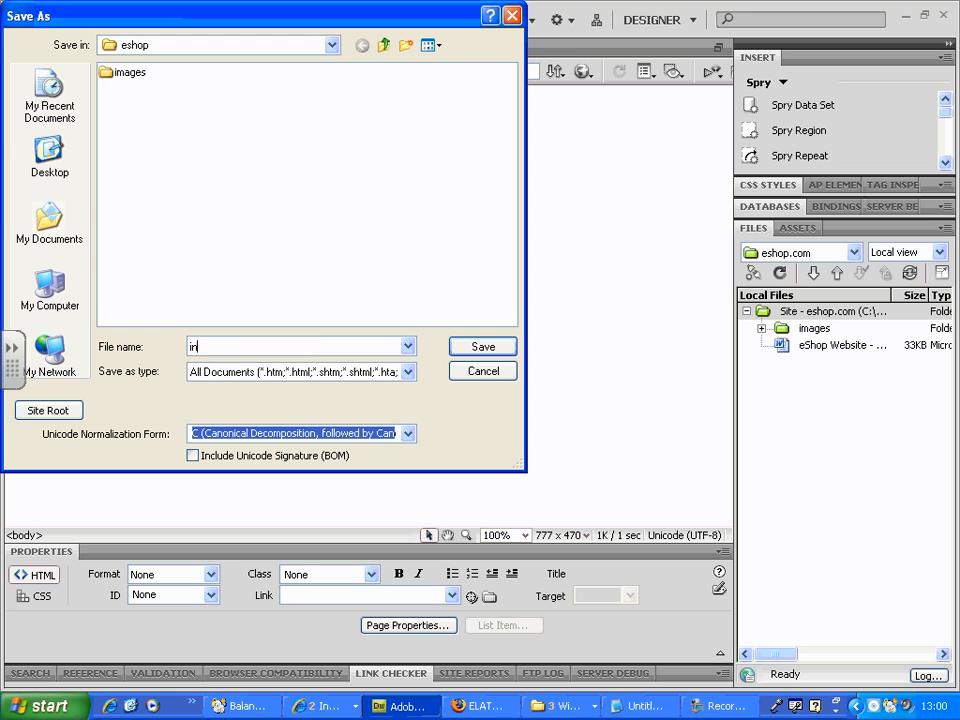
pyautogui.write('dex.php')
pyautogui.click(503, 345)
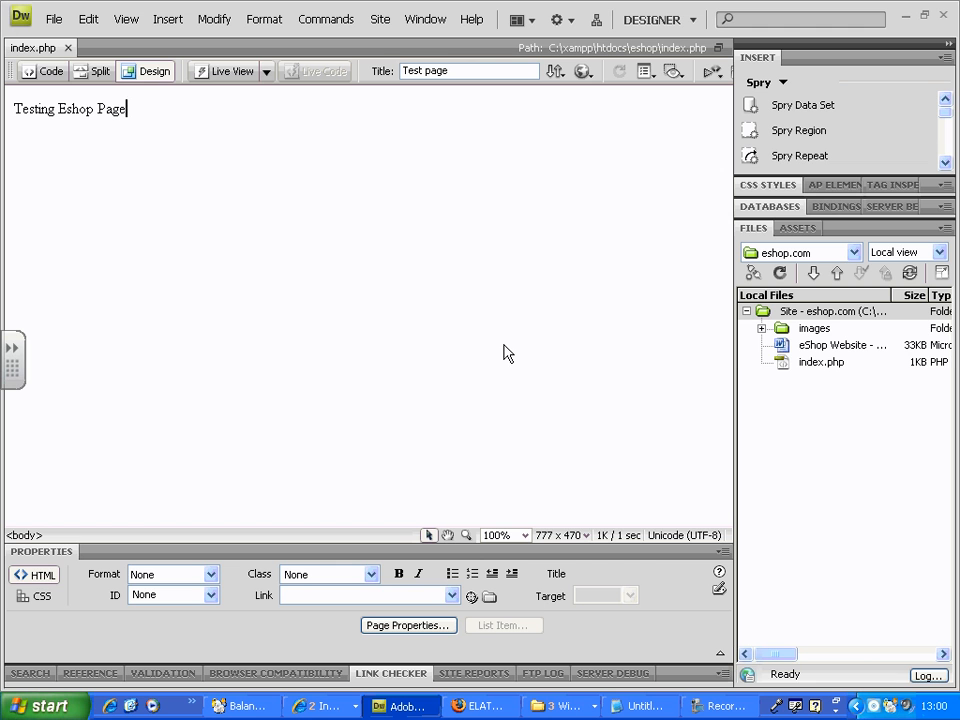
pyautogui.click(789, 368)
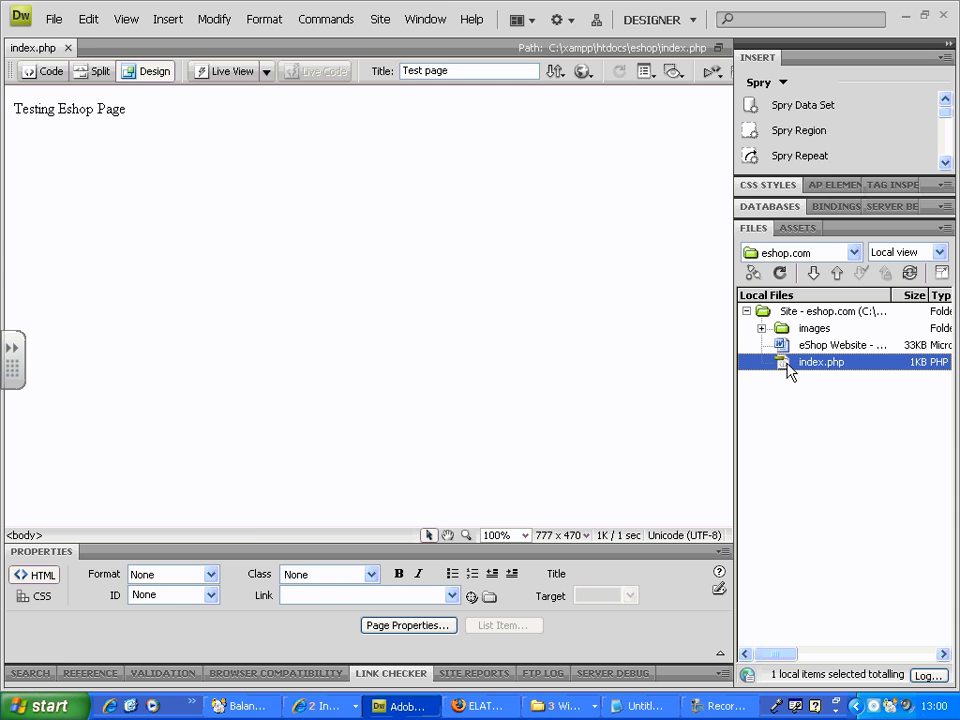
pyautogui.click(503, 708)
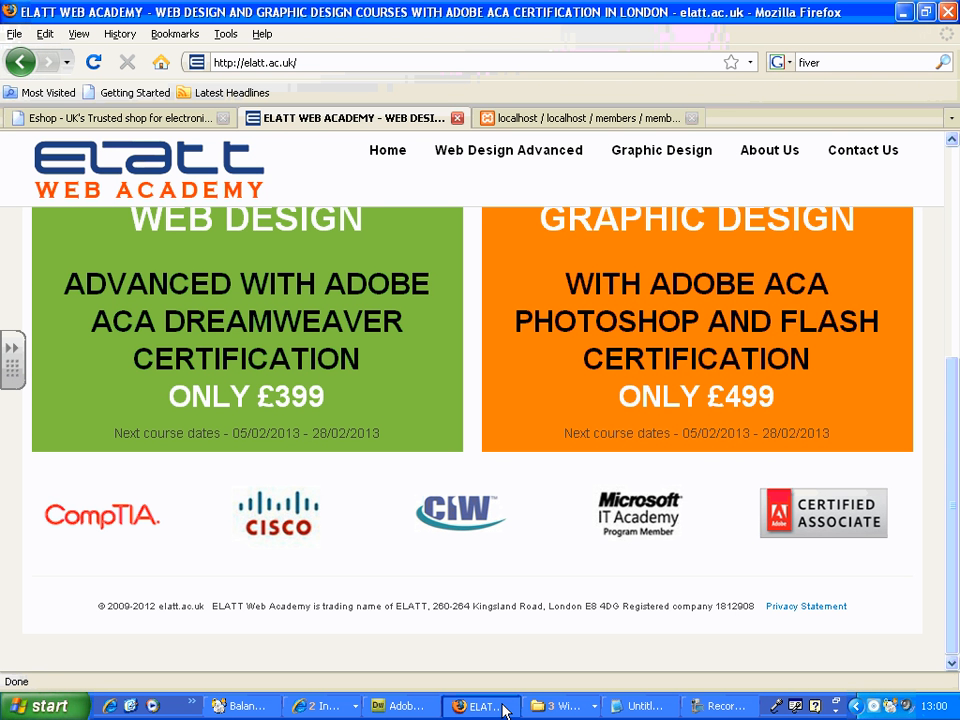
pyautogui.doubleClick(801, 129)
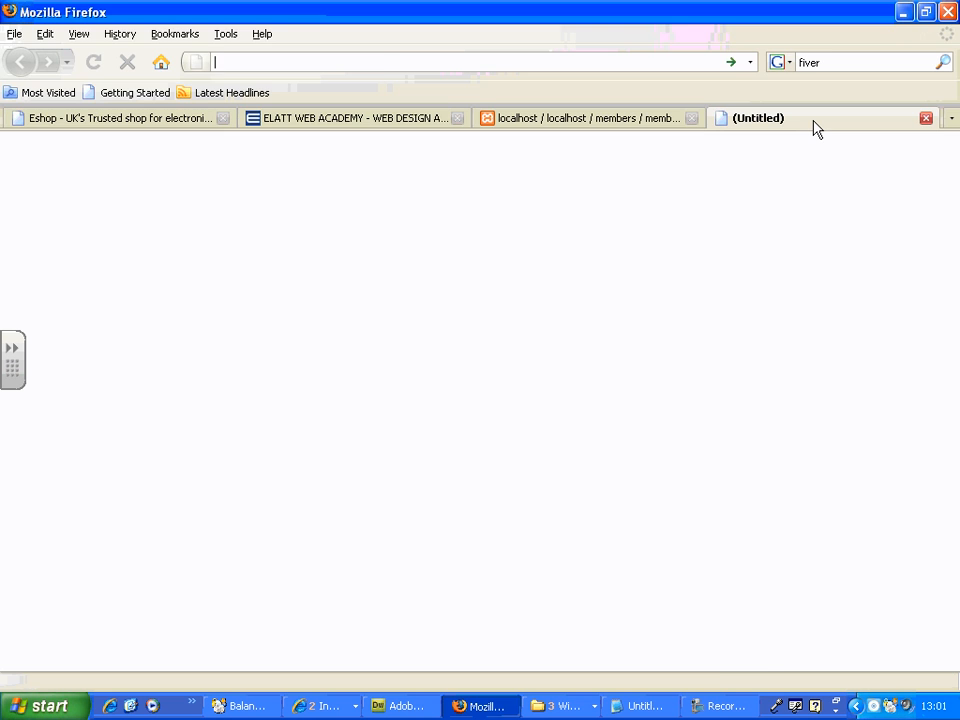
# Return to Dreamweaver and preview index.php in Firefox
pyautogui.click(418, 710)
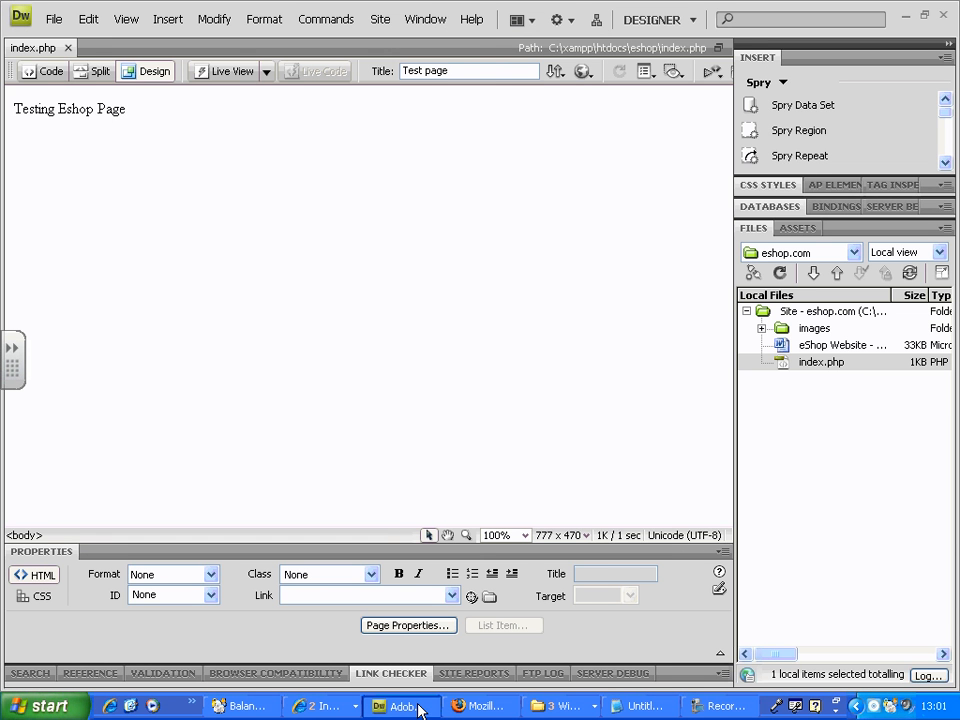
pyautogui.click(583, 74)
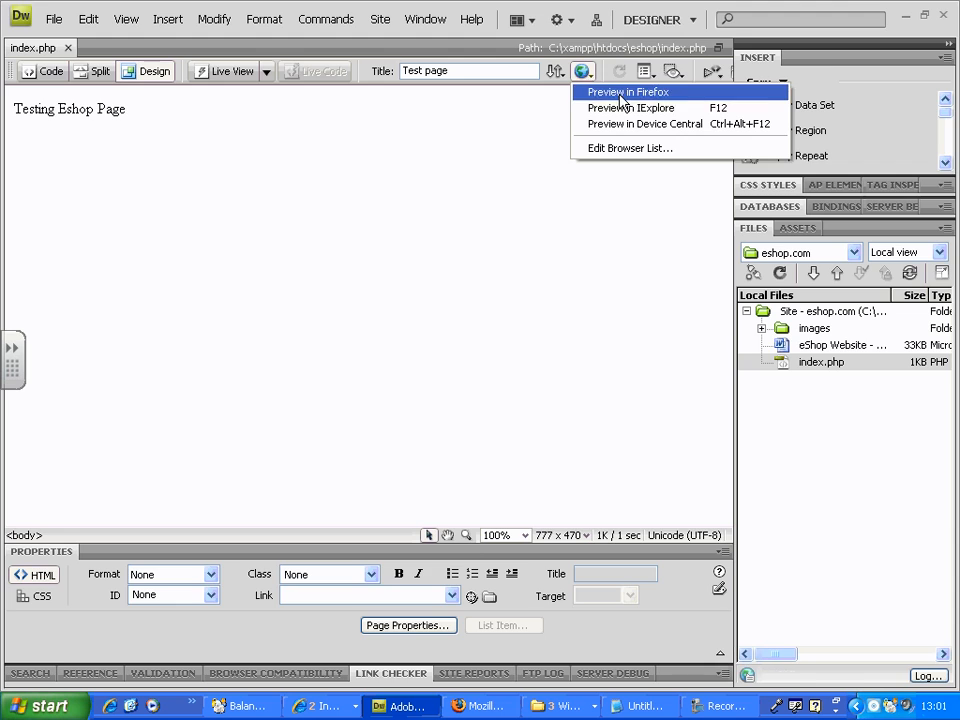
pyautogui.click(606, 91)
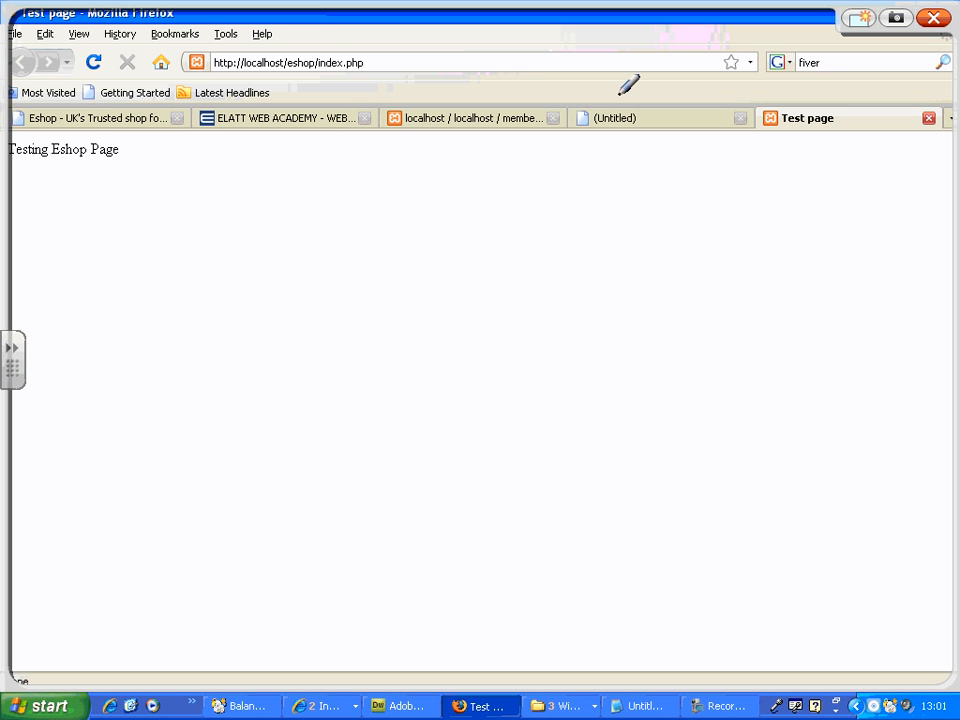
pyautogui.moveTo(340, 30)
pyautogui.mouseDown()
pyautogui.moveTo(298, 26)
pyautogui.moveTo(240, 90)
pyautogui.moveTo(395, 45)
pyautogui.moveTo(320, 28)
pyautogui.mouseUp()
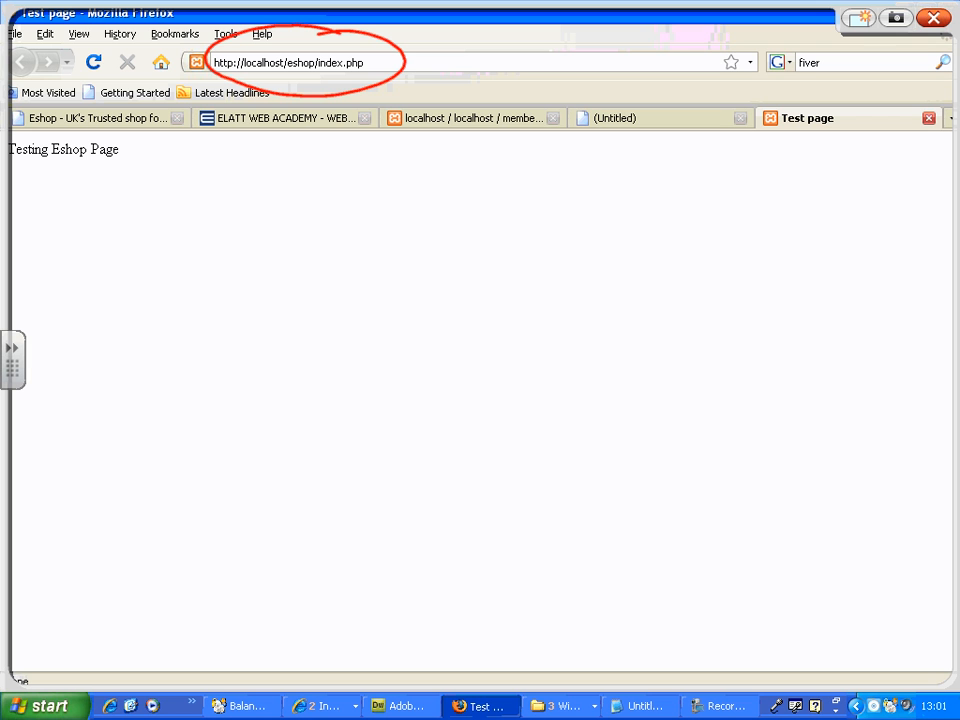
pyautogui.moveTo(120, 142)
pyautogui.mouseDown()
pyautogui.moveTo(112, 192)
pyautogui.moveTo(176, 140)
pyautogui.mouseUp()
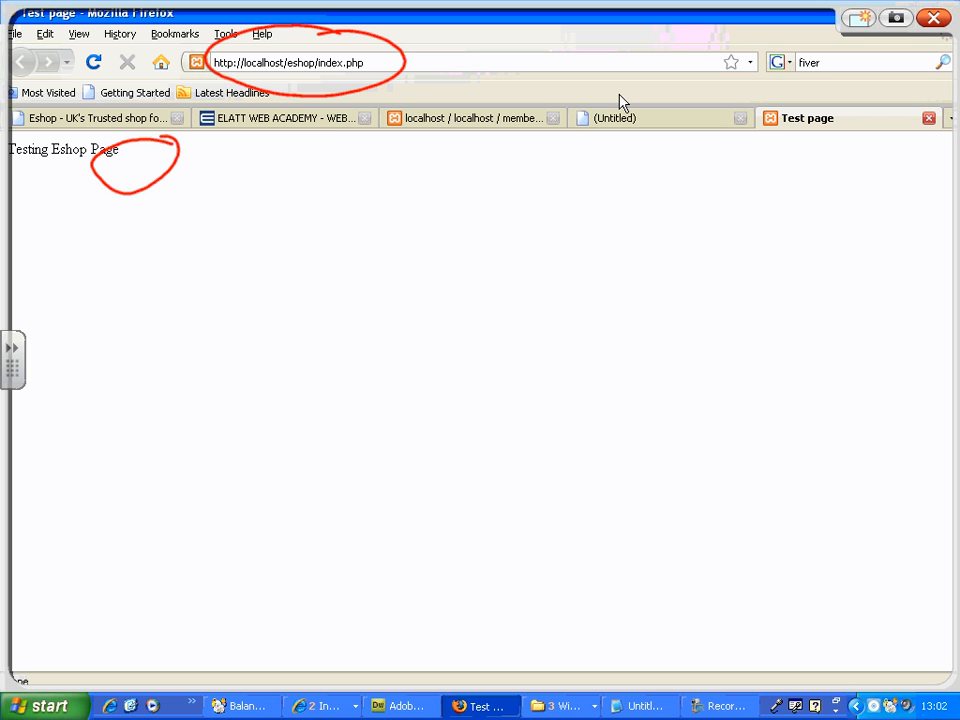
pyautogui.click(933, 18)
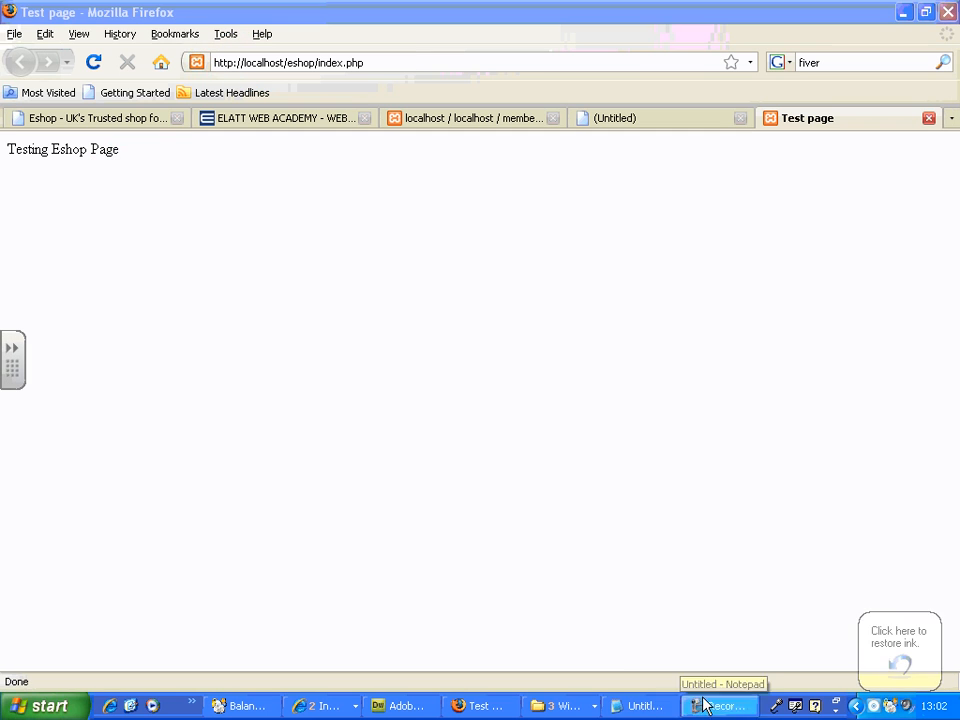